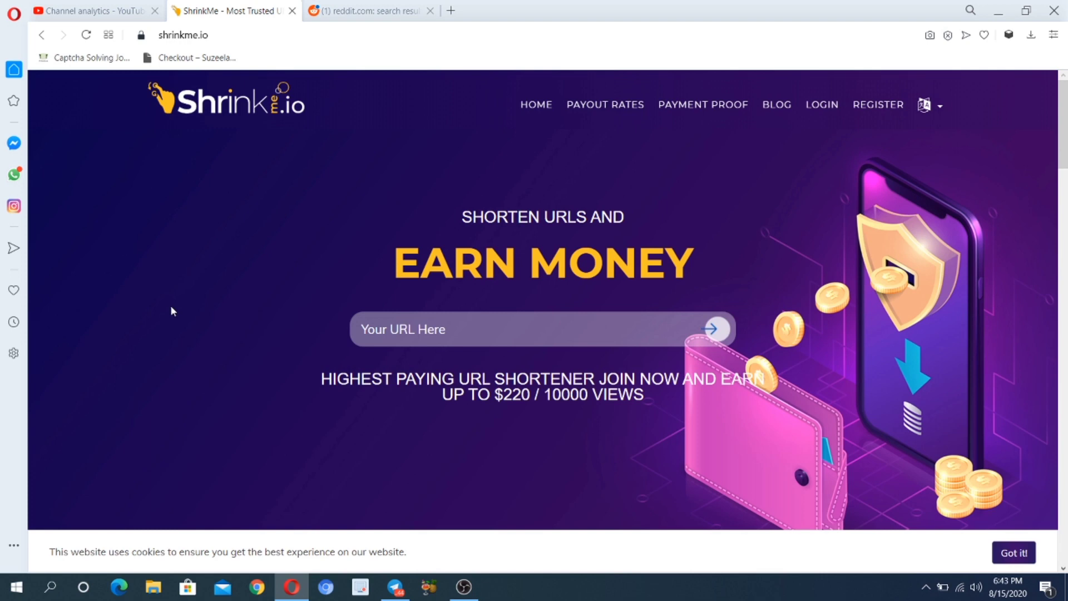
# Review the payment proof page, covering the recent payout table and the payment screenshots beneath it.
pyautogui.click(702, 104)
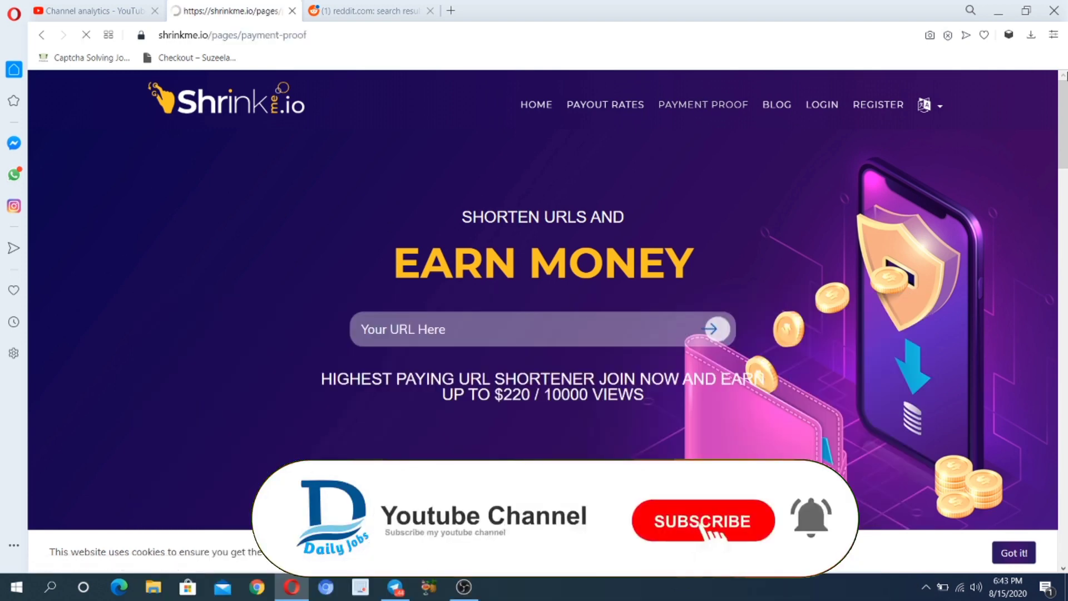
pyautogui.scroll(-8, 534, 334)
pyautogui.scroll(4, 535, 334)
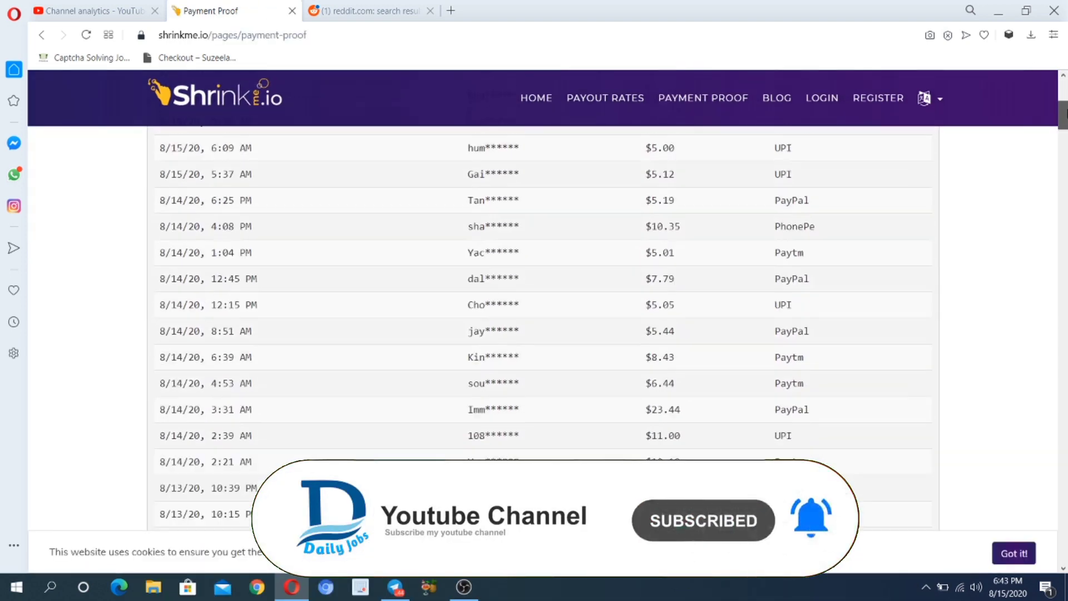
pyautogui.scroll(1, 1063, 108)
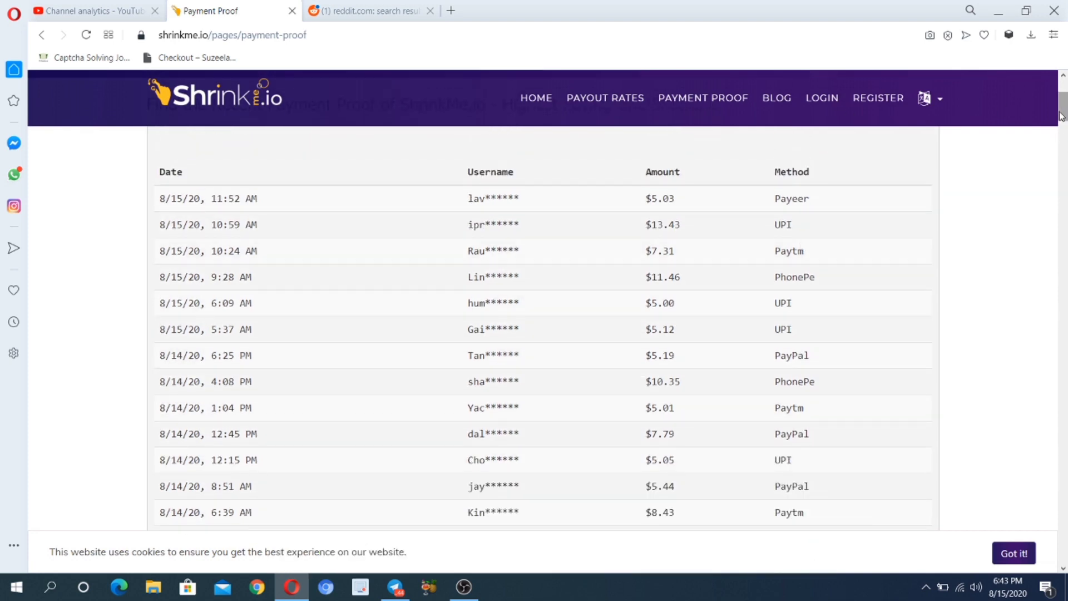
pyautogui.scroll(-2, 1063, 122)
pyautogui.moveTo(1063, 121); pyautogui.dragTo(1063, 156)
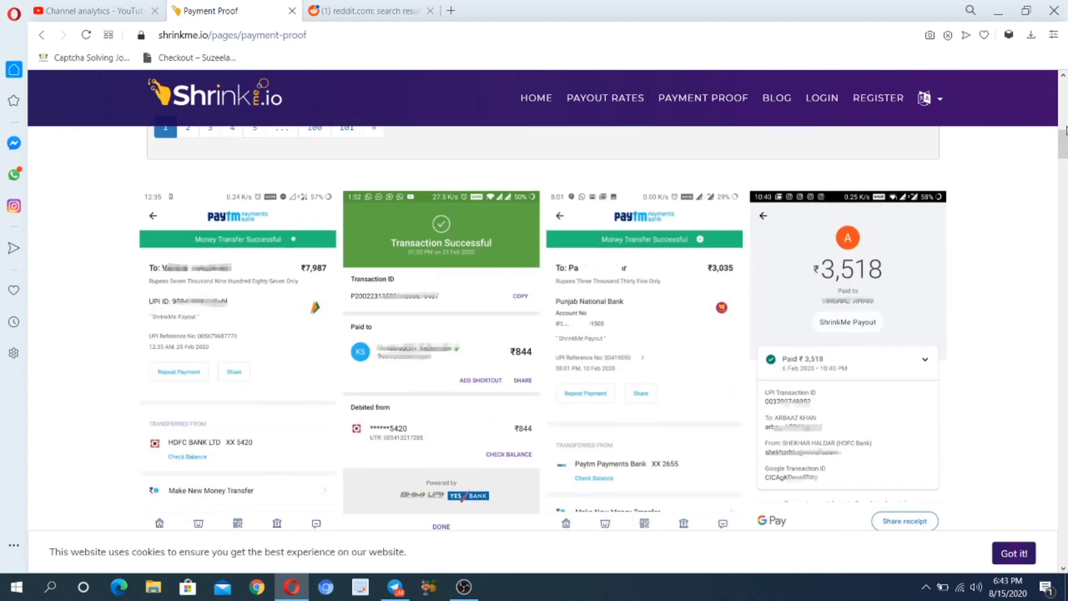
pyautogui.moveTo(1065, 136); pyautogui.dragTo(1065, 223)
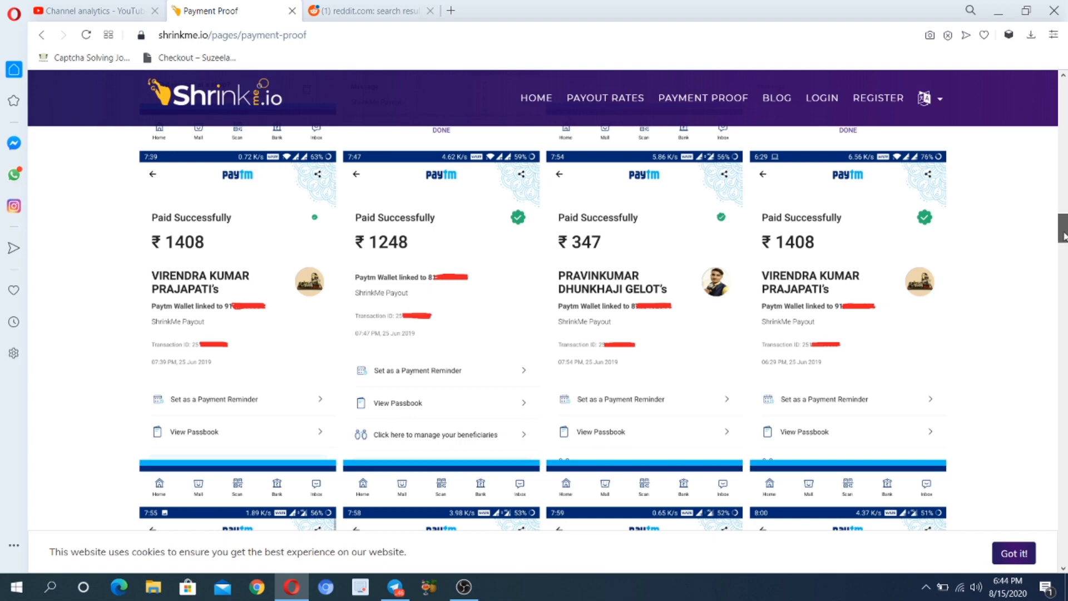
pyautogui.moveTo(1065, 225); pyautogui.dragTo(1065, 83)
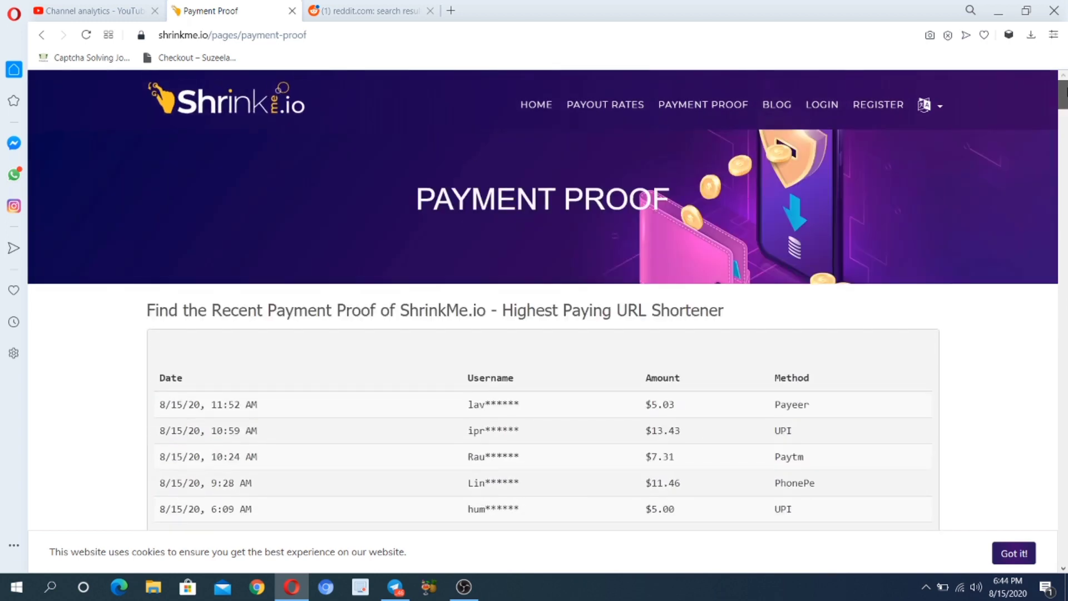
# Review the publisher payout rates by country and look at the new membership registration form.
pyautogui.click(584, 112)
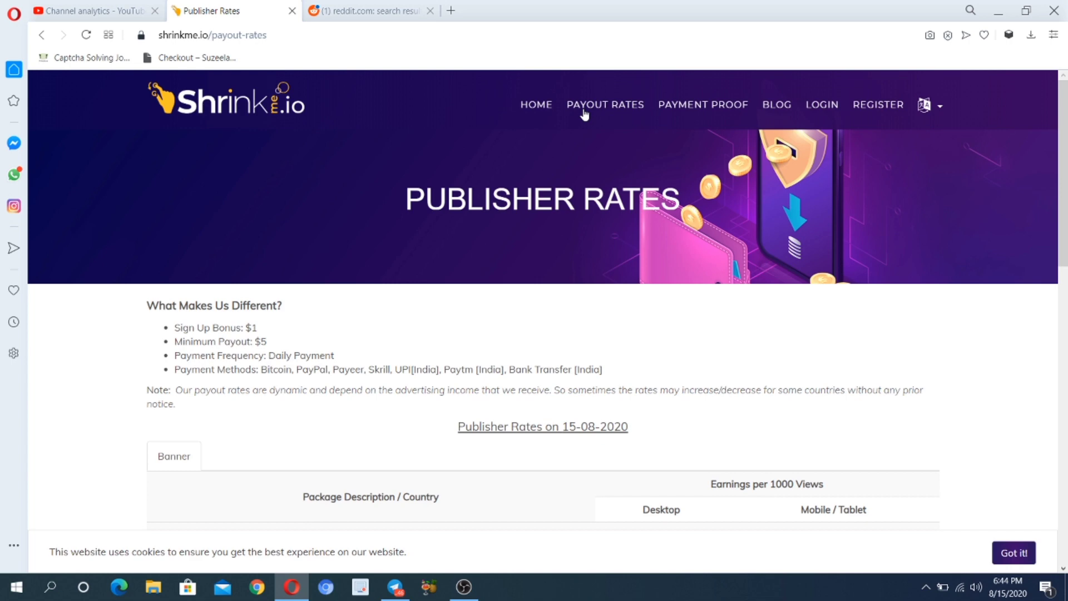
pyautogui.scroll(-3, 1064, 192)
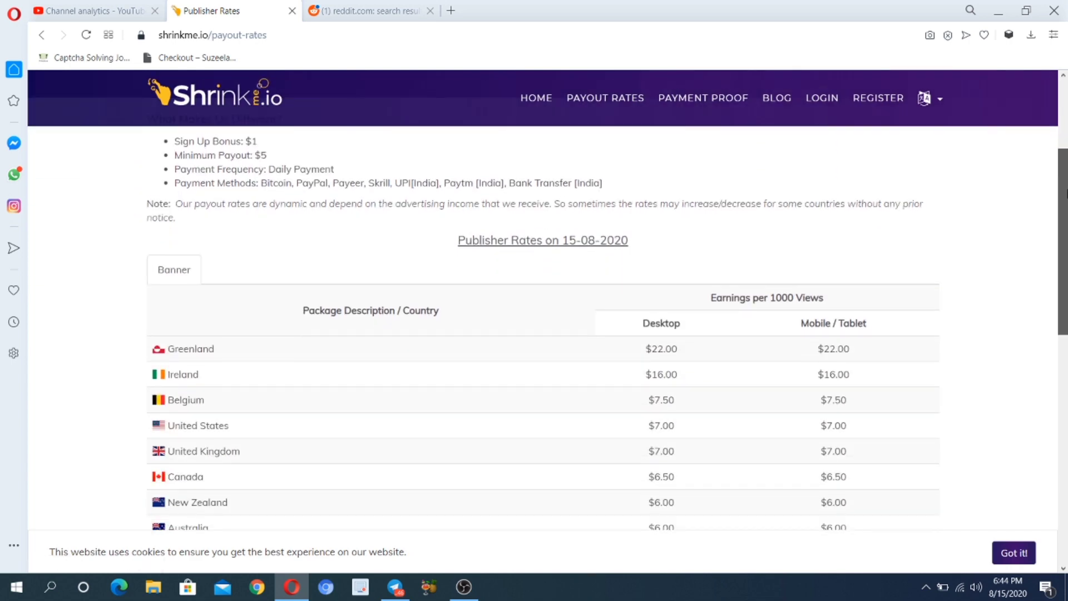
pyautogui.moveTo(1066, 195); pyautogui.dragTo(1067, 321)
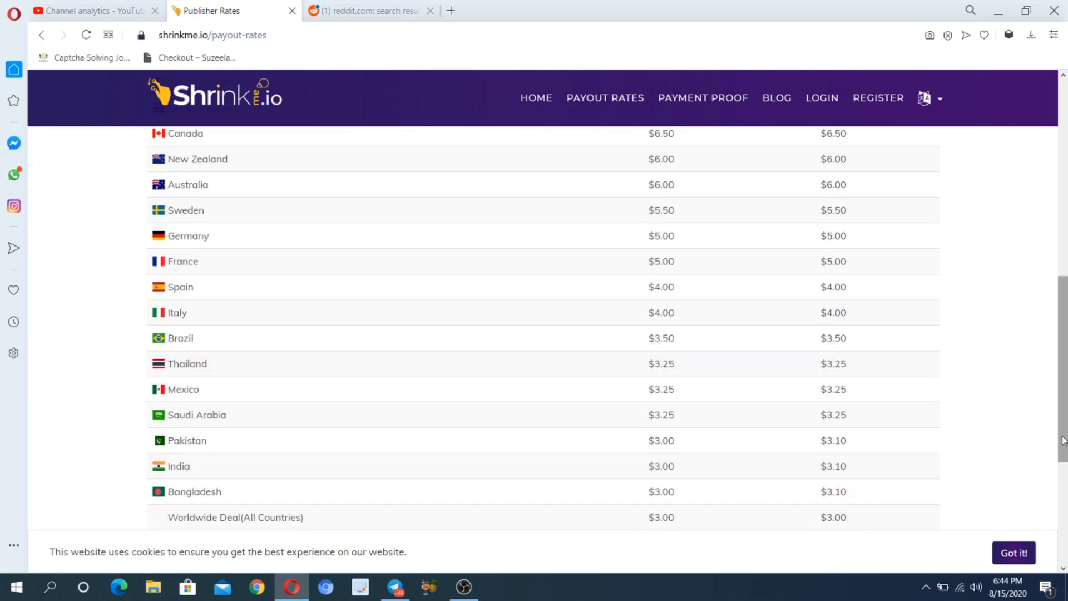
pyautogui.moveTo(1061, 441); pyautogui.dragTo(1061, 244)
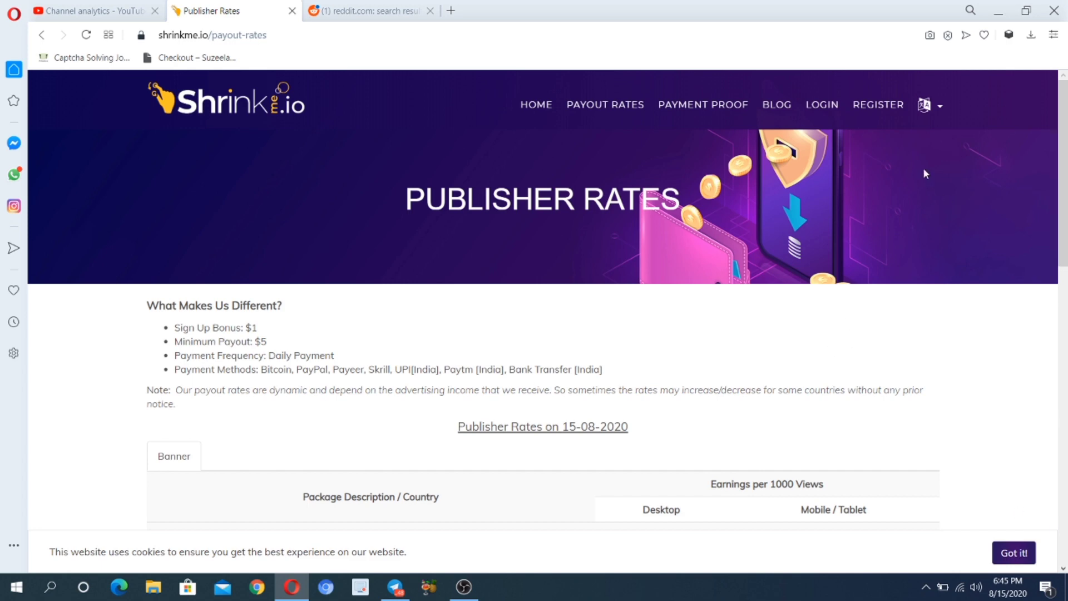
pyautogui.click(903, 110)
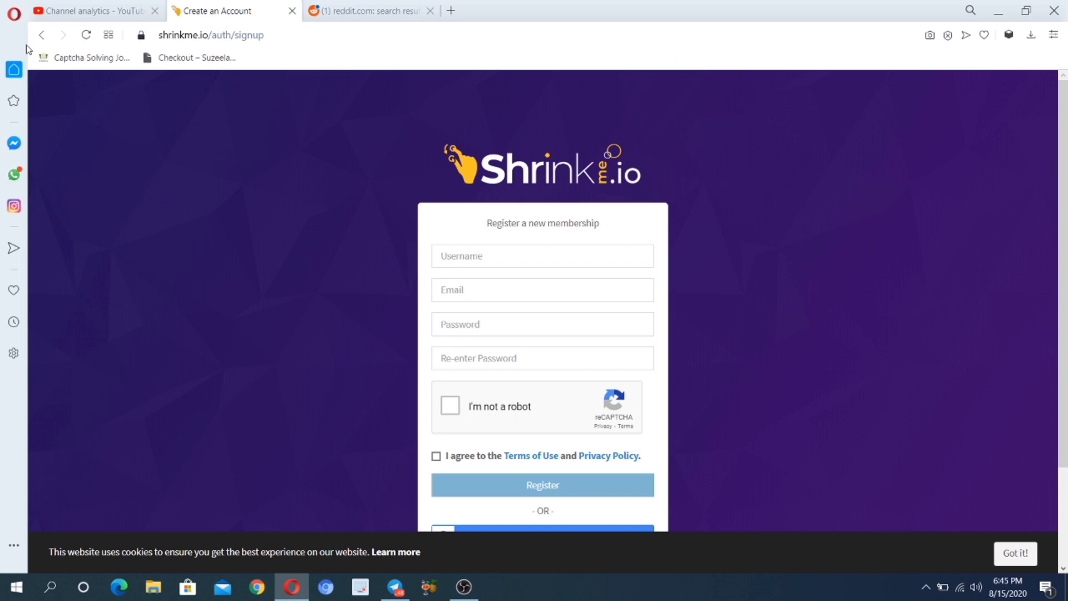
pyautogui.click(39, 36)
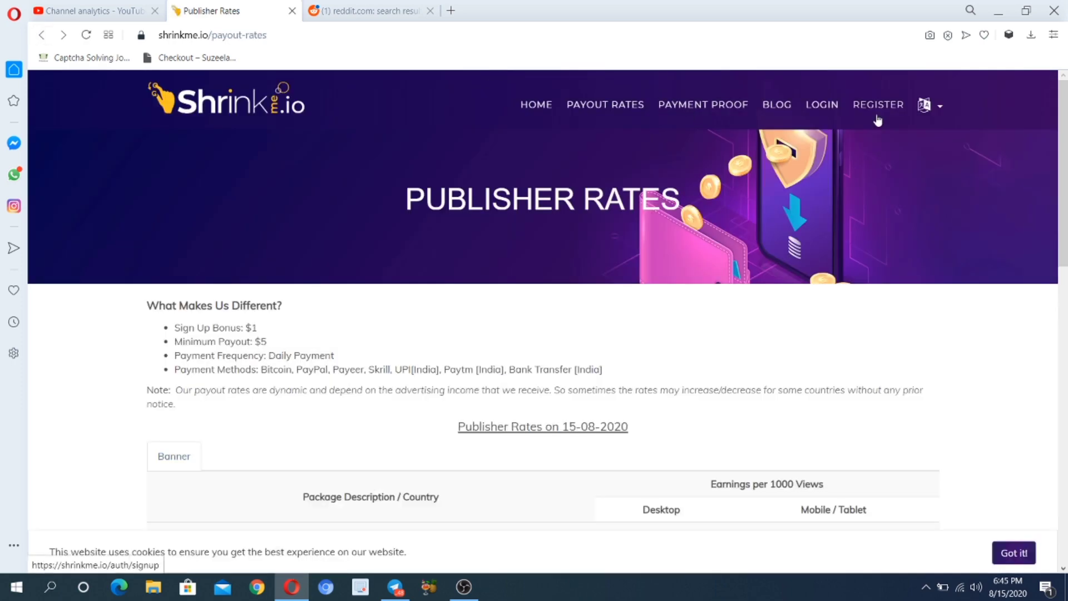
# Go to the login page and complete the hCaptcha security check by selecting the images containing a bicycle.
pyautogui.click(810, 117)
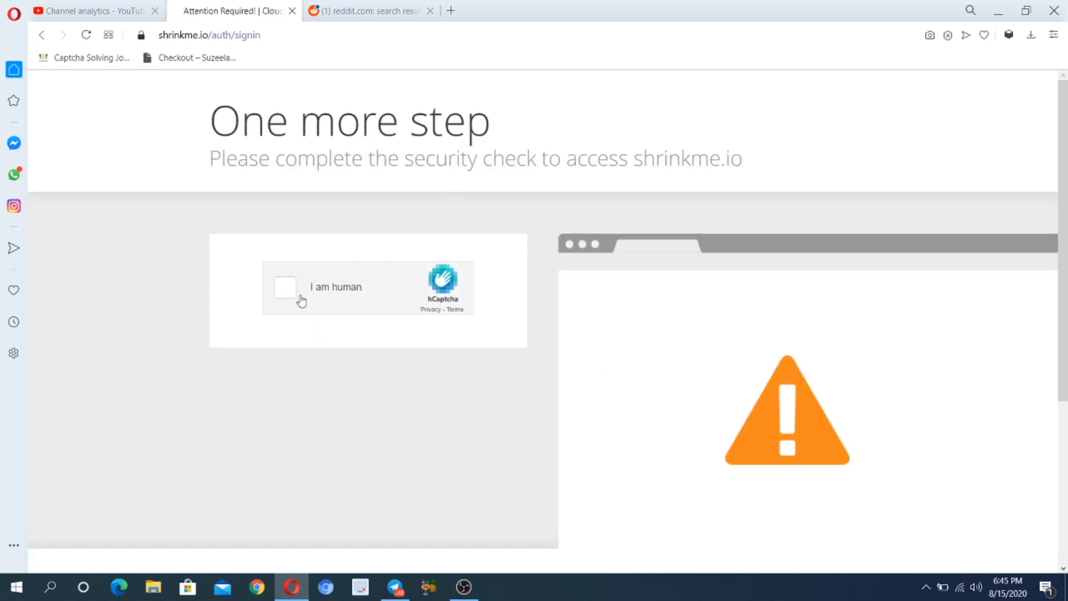
pyautogui.click(286, 289)
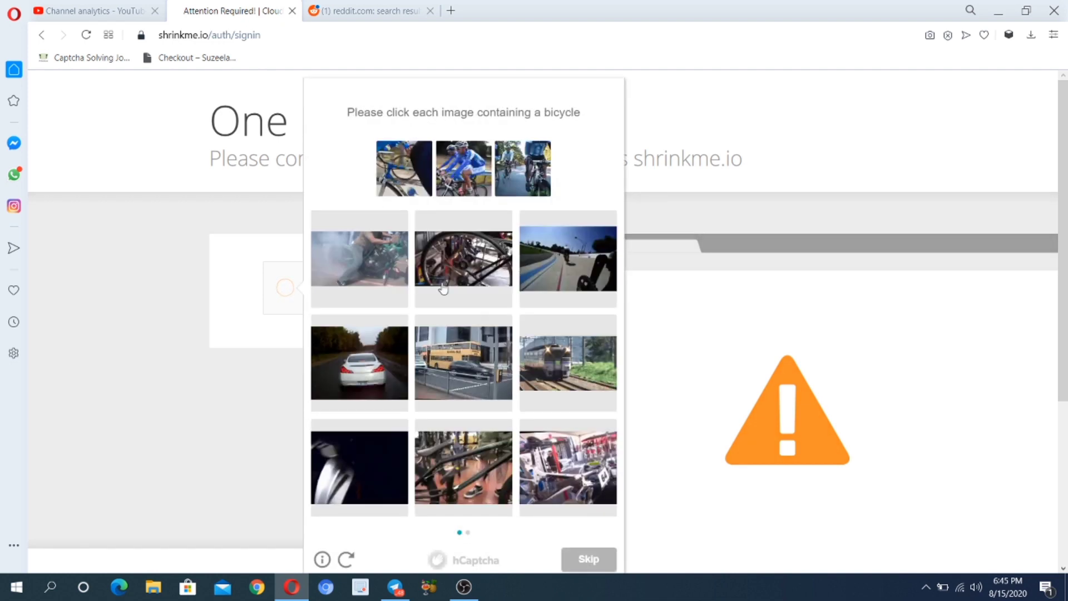
pyautogui.click(458, 286)
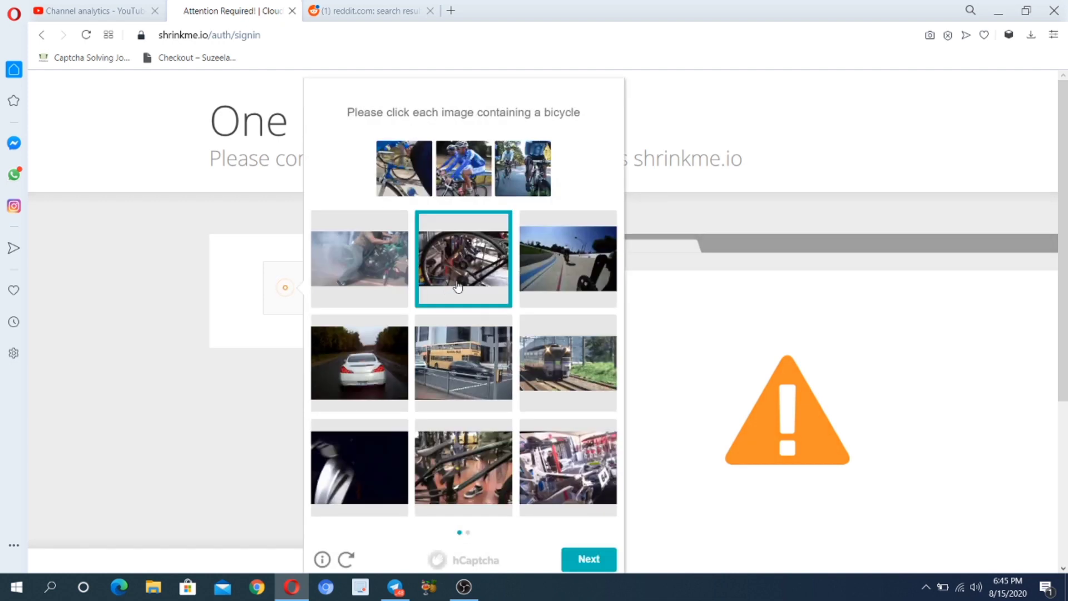
pyautogui.click(386, 275)
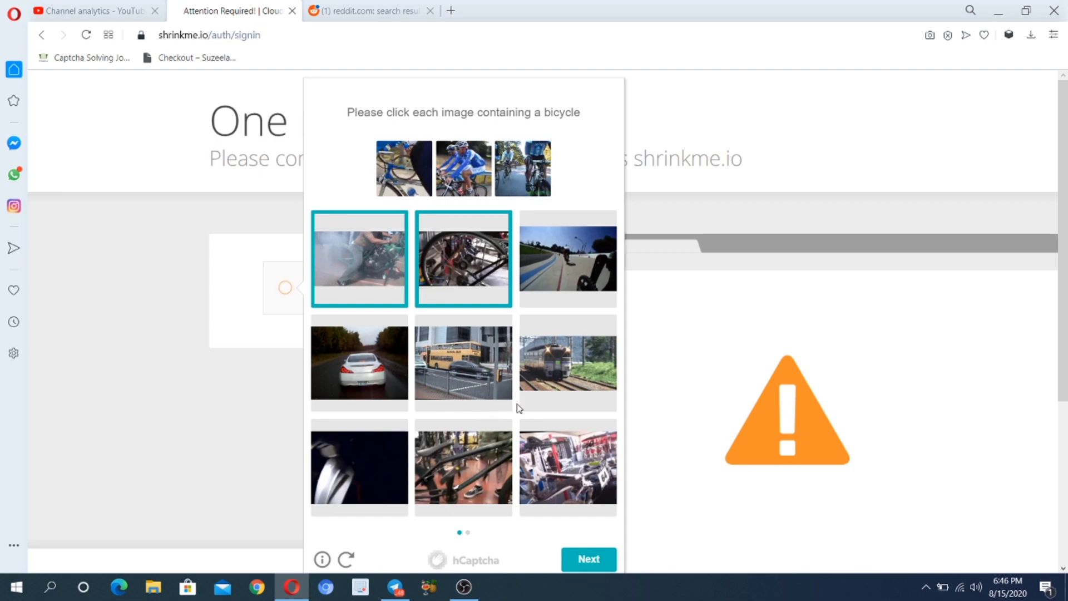
pyautogui.click(454, 472)
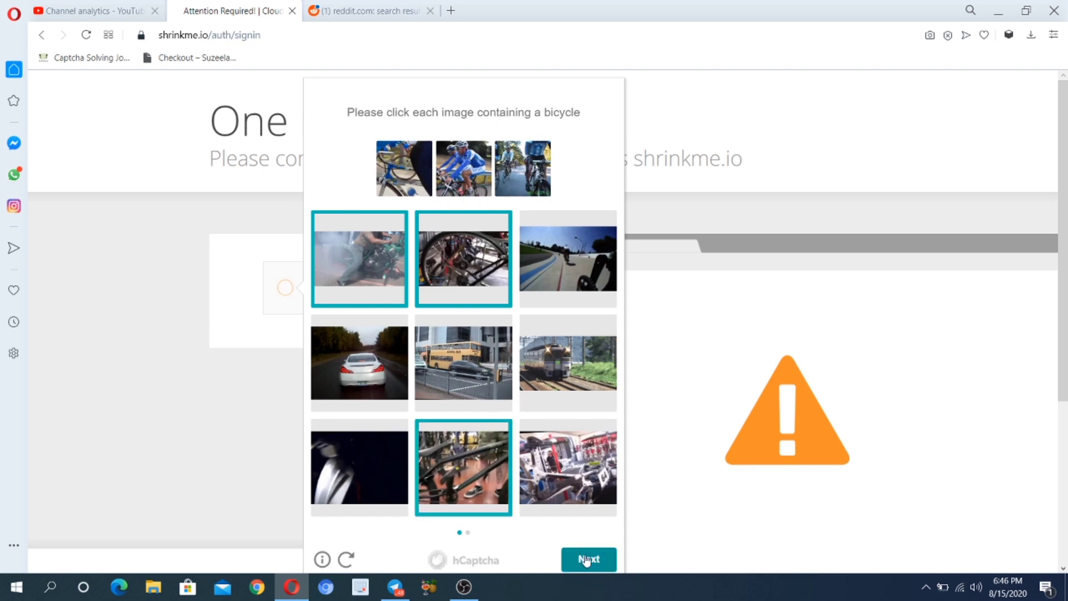
pyautogui.click(588, 560)
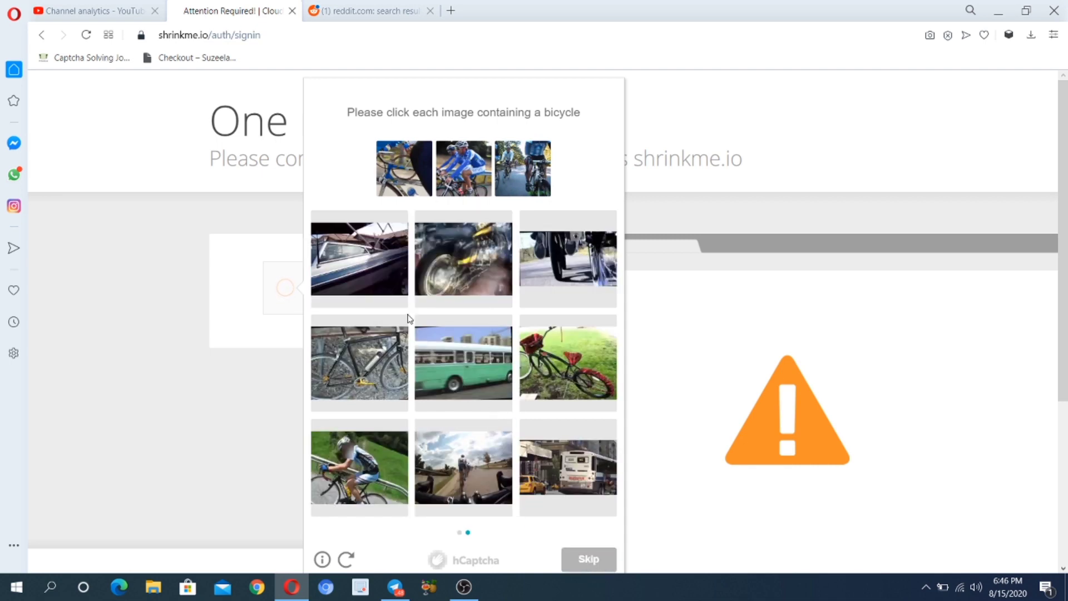
pyautogui.click(391, 335)
pyautogui.click(367, 462)
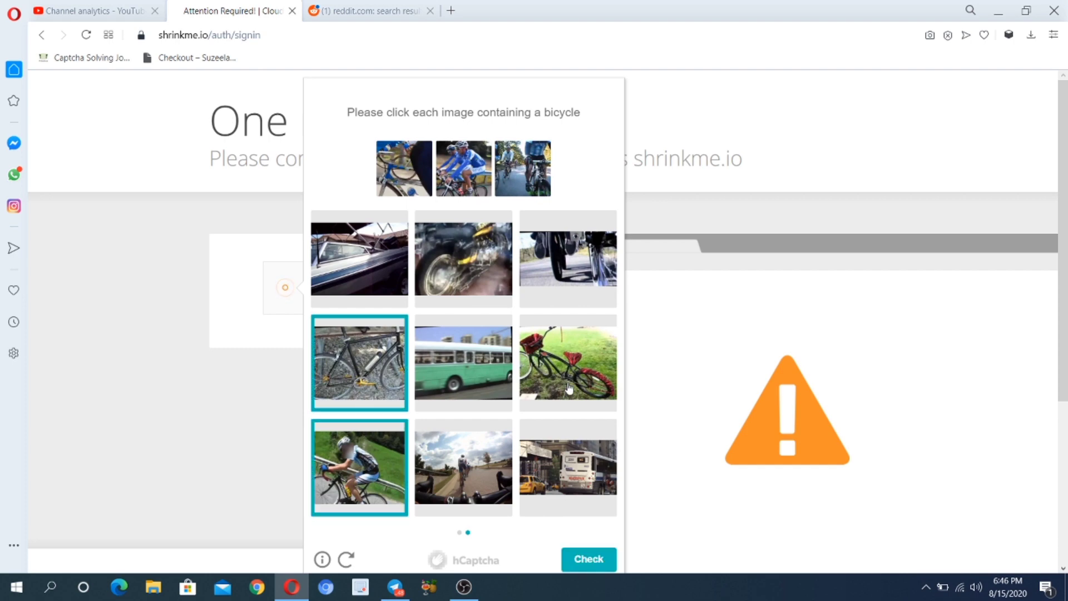
pyautogui.click(570, 389)
pyautogui.click(594, 565)
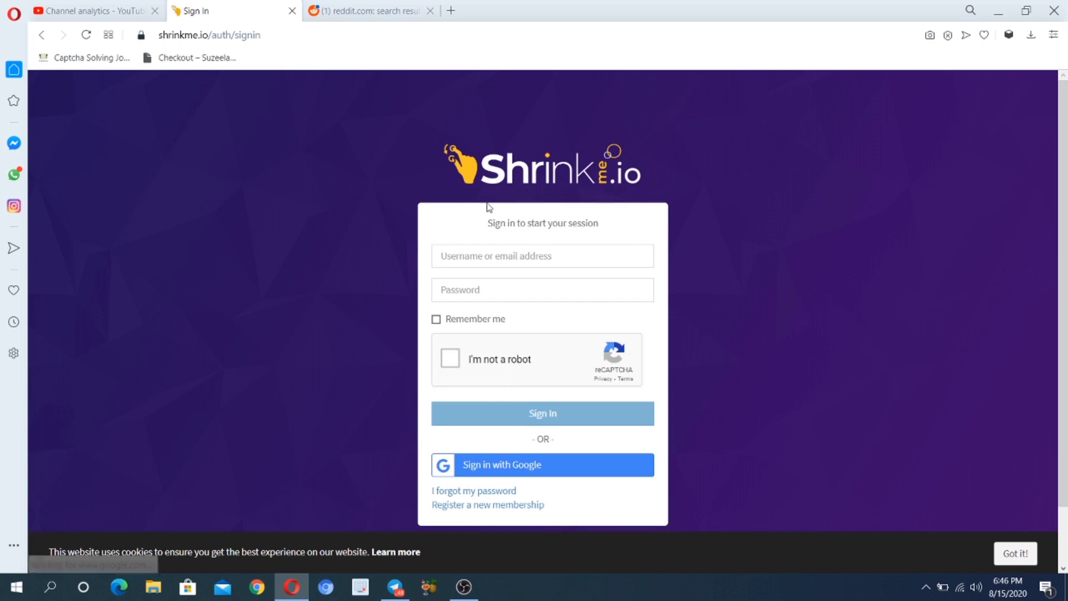
# Fill in the account username and password on the sign-in form.
pyautogui.click(475, 255)
pyautogui.click(479, 286)
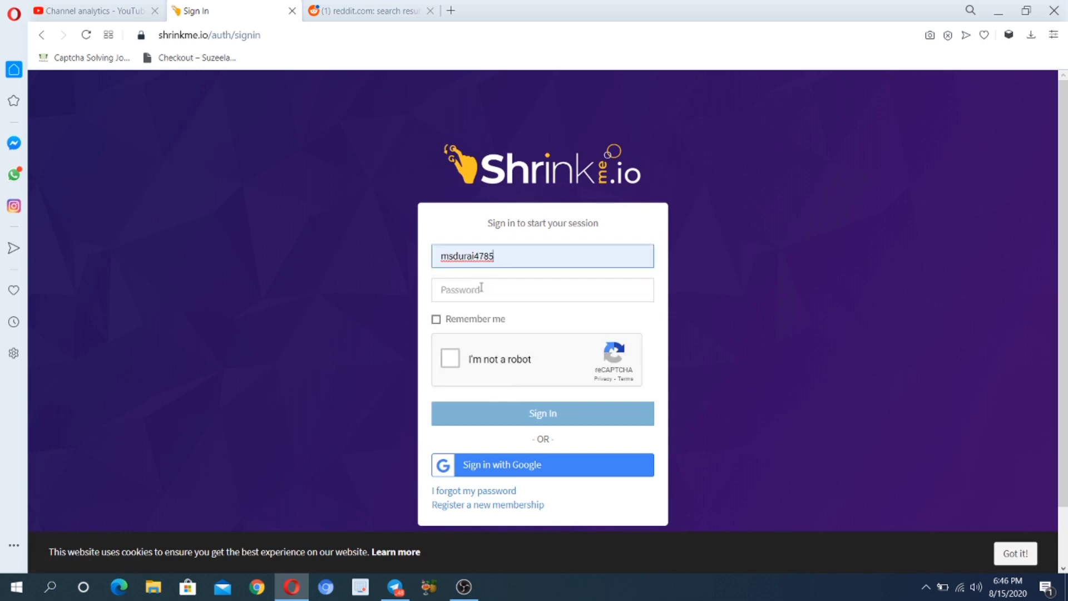
pyautogui.click(468, 297)
pyautogui.write('•••••')
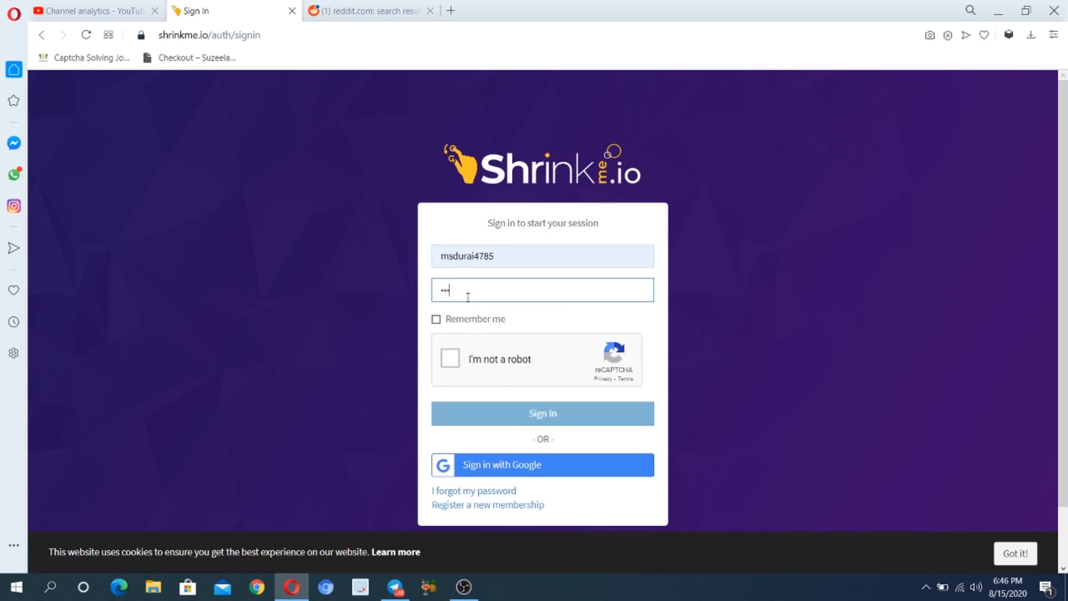
pyautogui.write('•••••')
# Complete the reCAPTCHA by selecting all images with taxis, and sign in to the account.
pyautogui.click(450, 358)
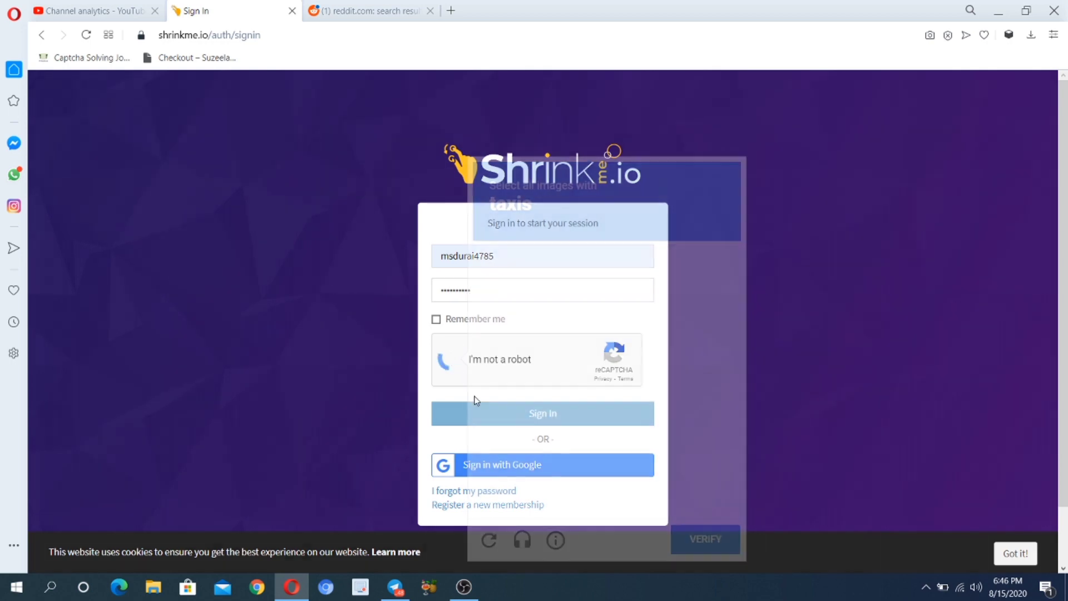
pyautogui.click(606, 311)
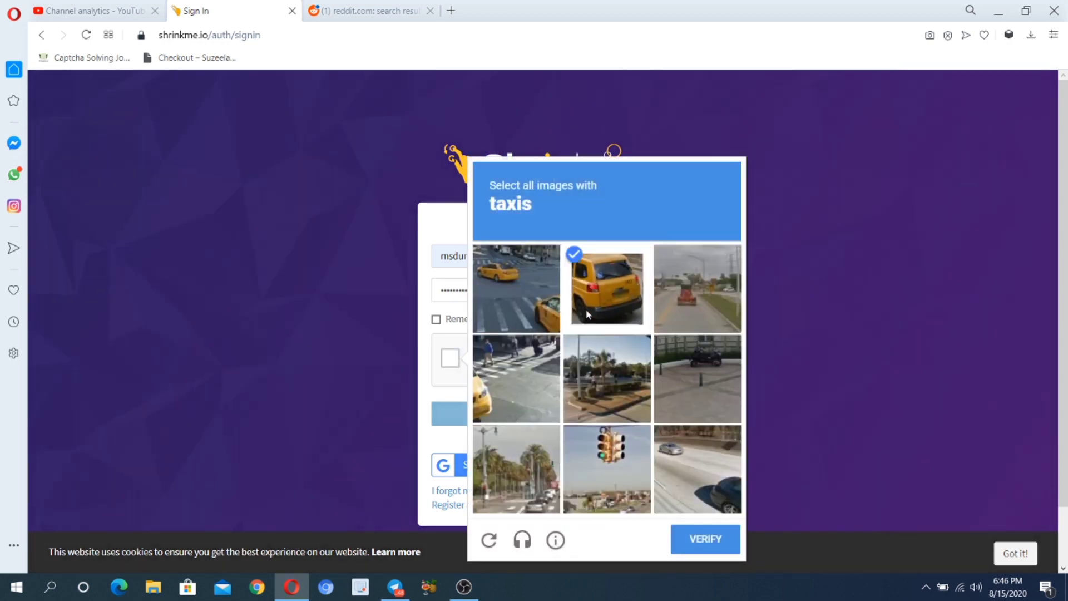
pyautogui.click(527, 303)
pyautogui.click(514, 369)
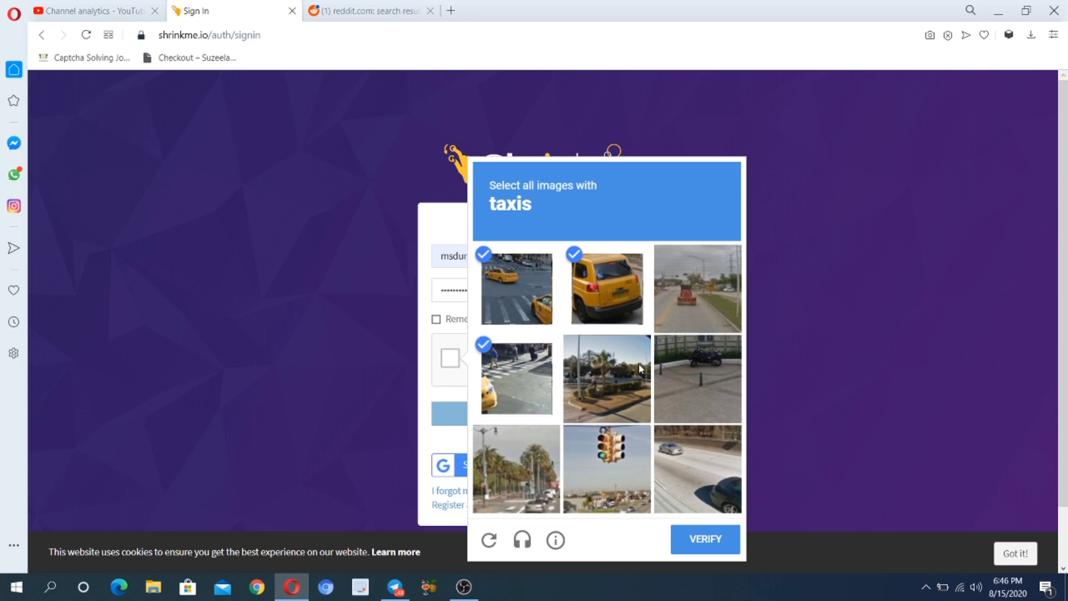
pyautogui.click(733, 538)
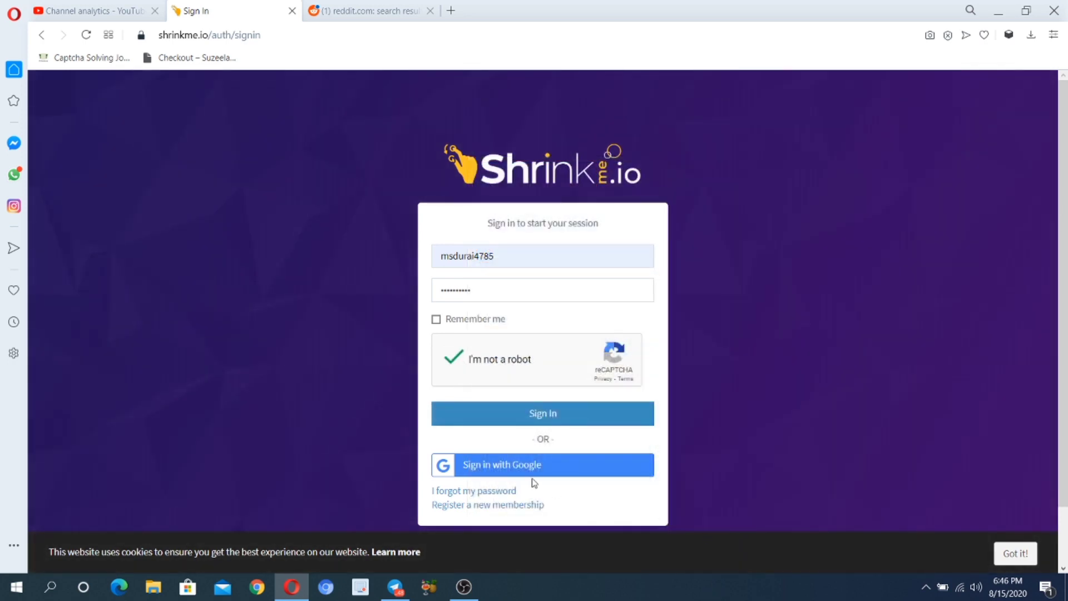
pyautogui.click(532, 424)
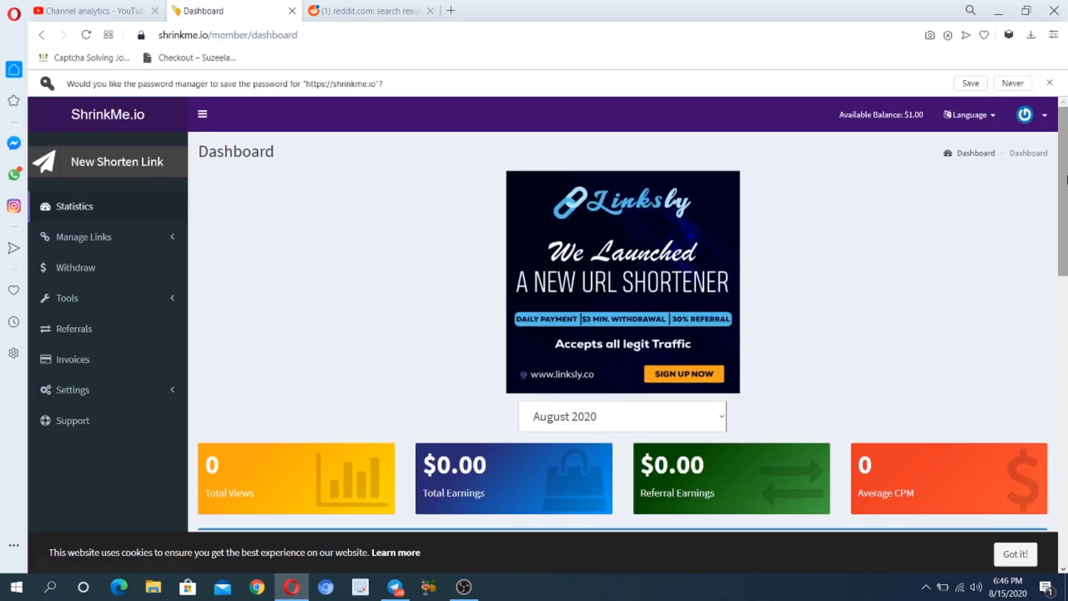
# Review the member dashboard's earnings figures, announcements and statistics.
pyautogui.scroll(-2, 1066, 206)
pyautogui.moveTo(1066, 206); pyautogui.dragTo(1067, 178)
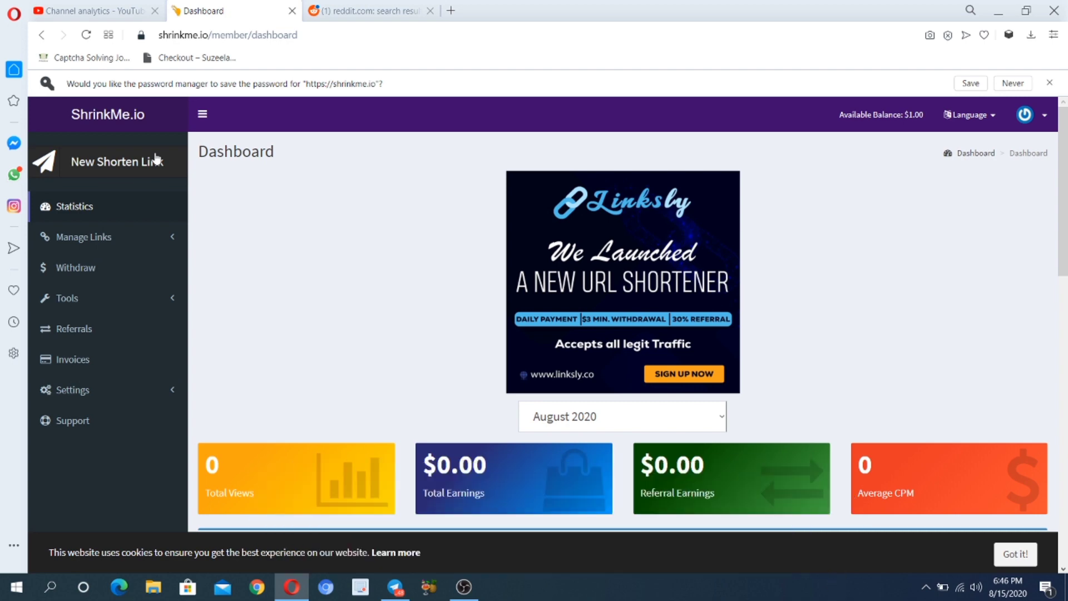
pyautogui.click(139, 206)
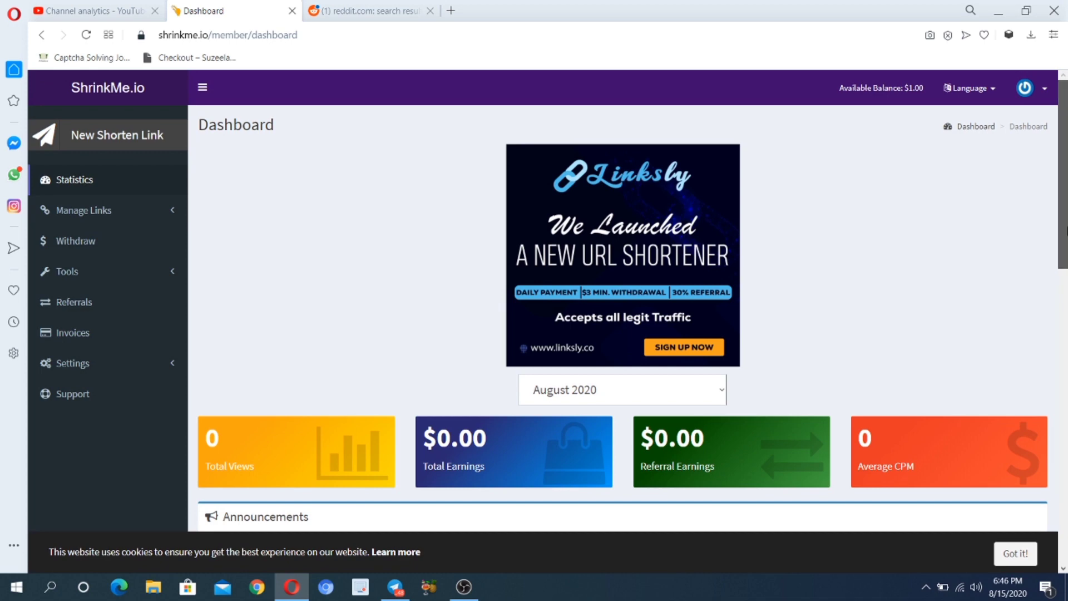
pyautogui.moveTo(1056, 236); pyautogui.dragTo(1065, 372)
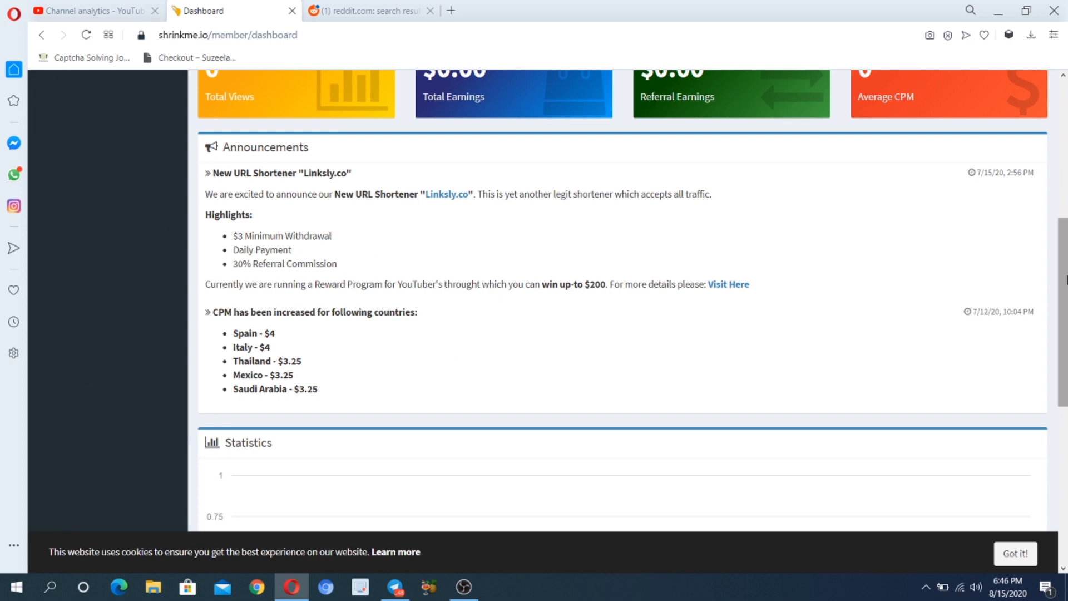
pyautogui.scroll(-6, 1067, 405)
pyautogui.moveTo(1067, 404); pyautogui.dragTo(1067, 167)
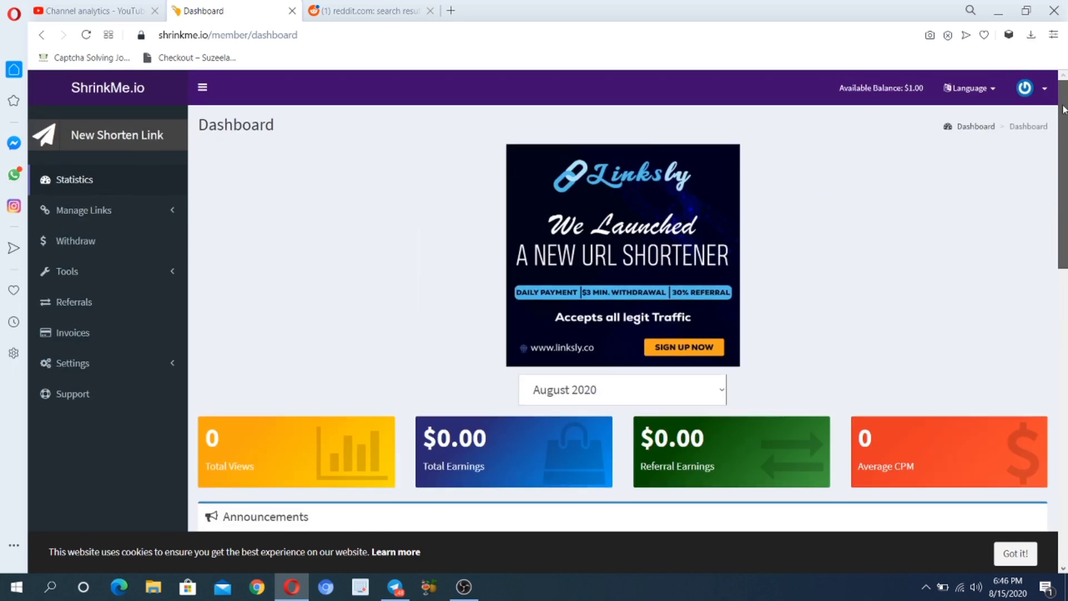
# Visit the Referrals page and open the form for creating a new shortened link.
pyautogui.click(107, 315)
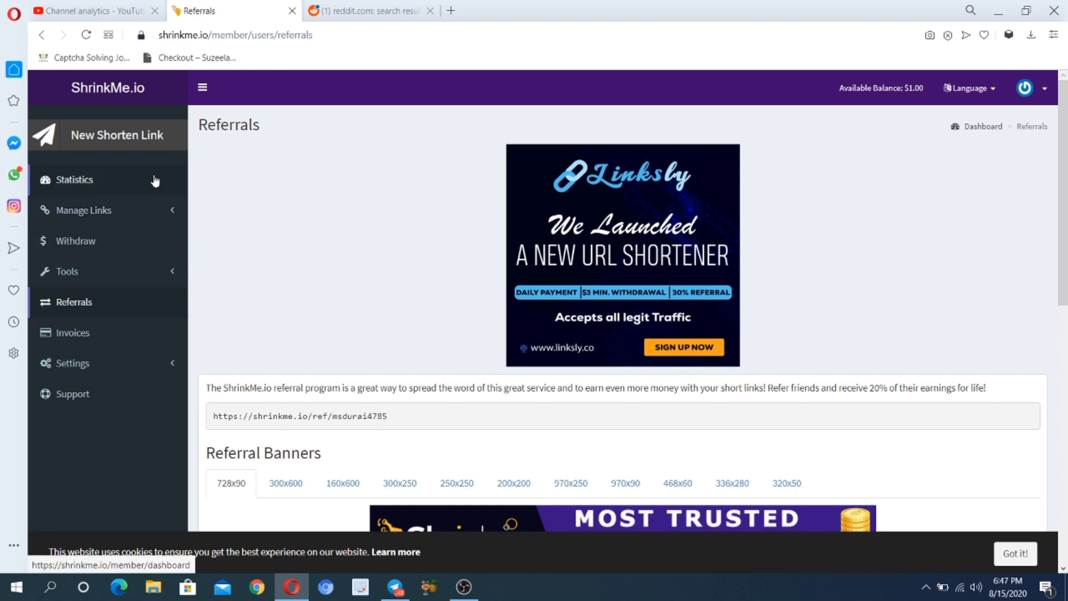
pyautogui.click(147, 148)
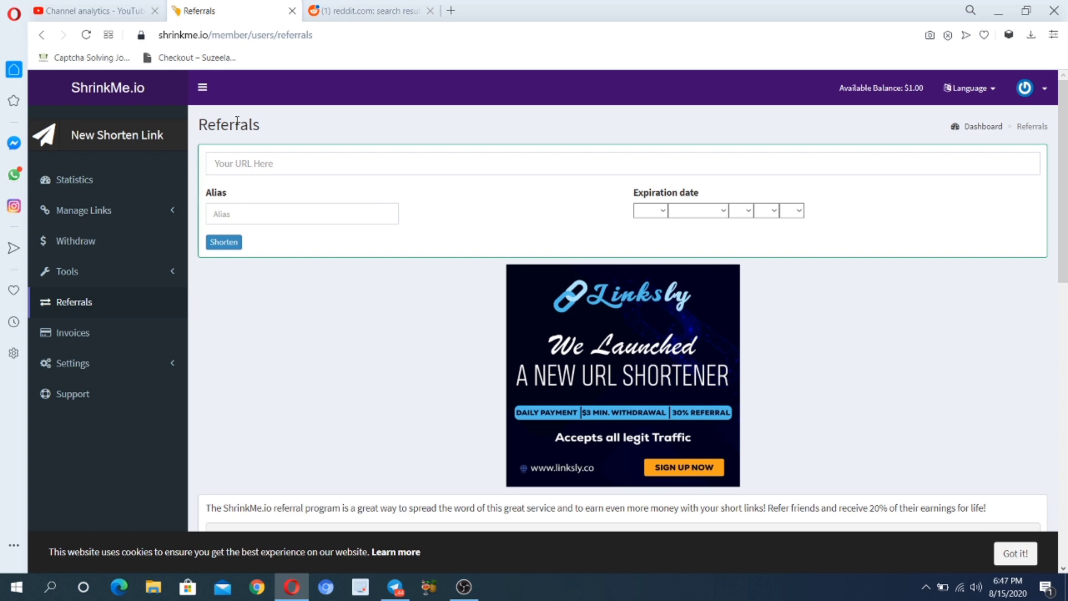
# Open YouTube in a new browser tab and search for "relaxation videos".
pyautogui.click(452, 11)
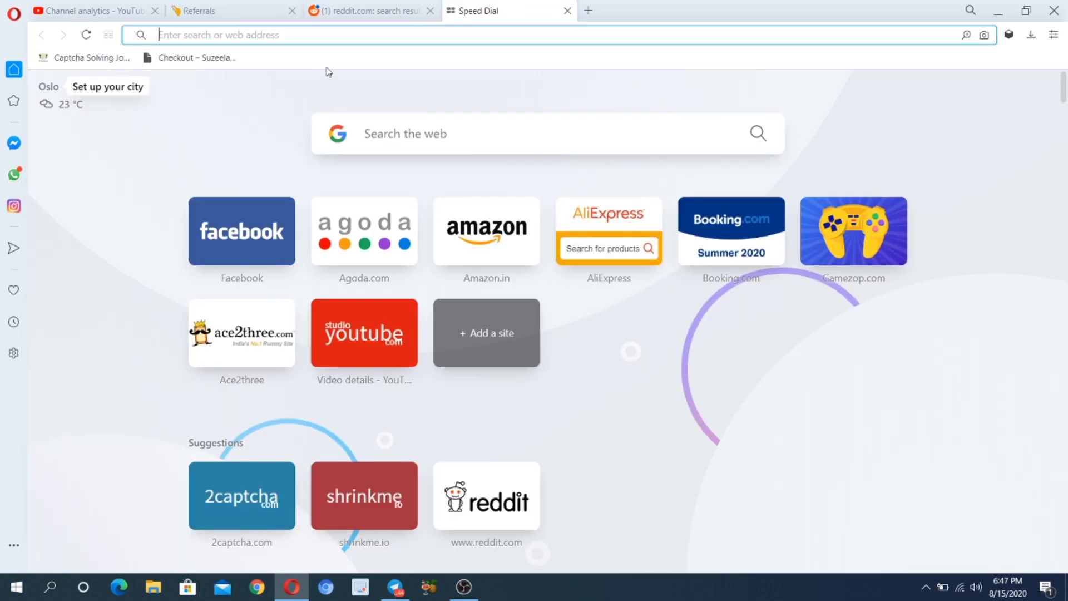
pyautogui.write('you')
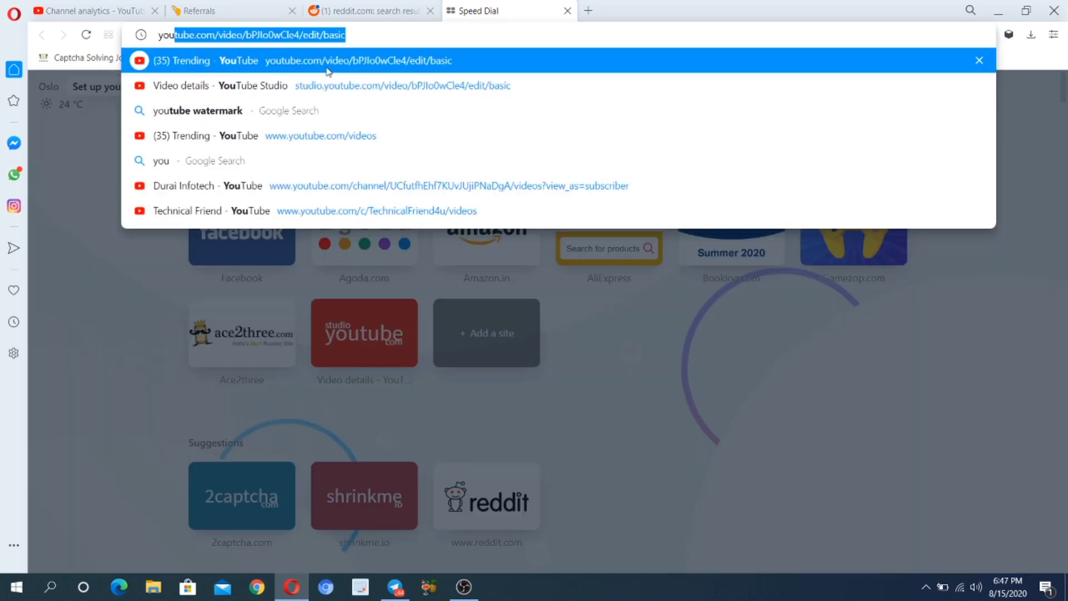
pyautogui.press('Return')
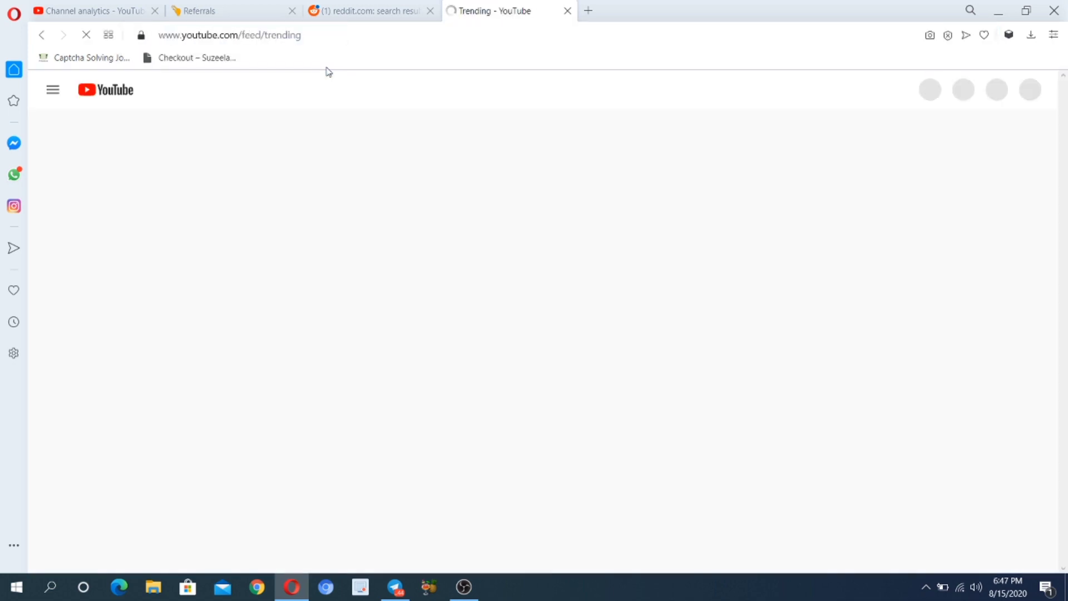
pyautogui.click(354, 85)
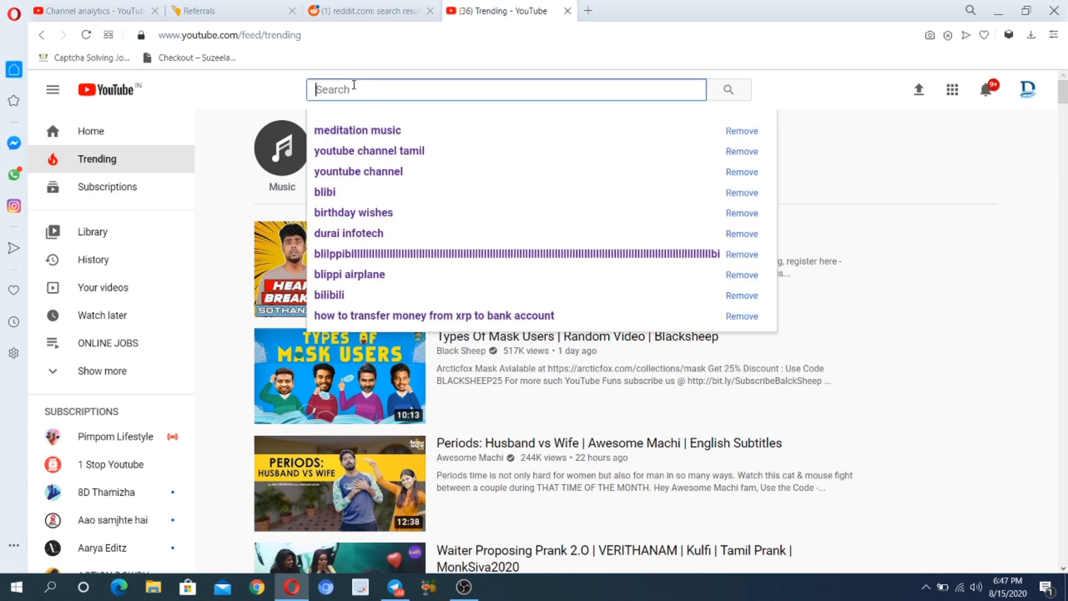
pyautogui.write('re')
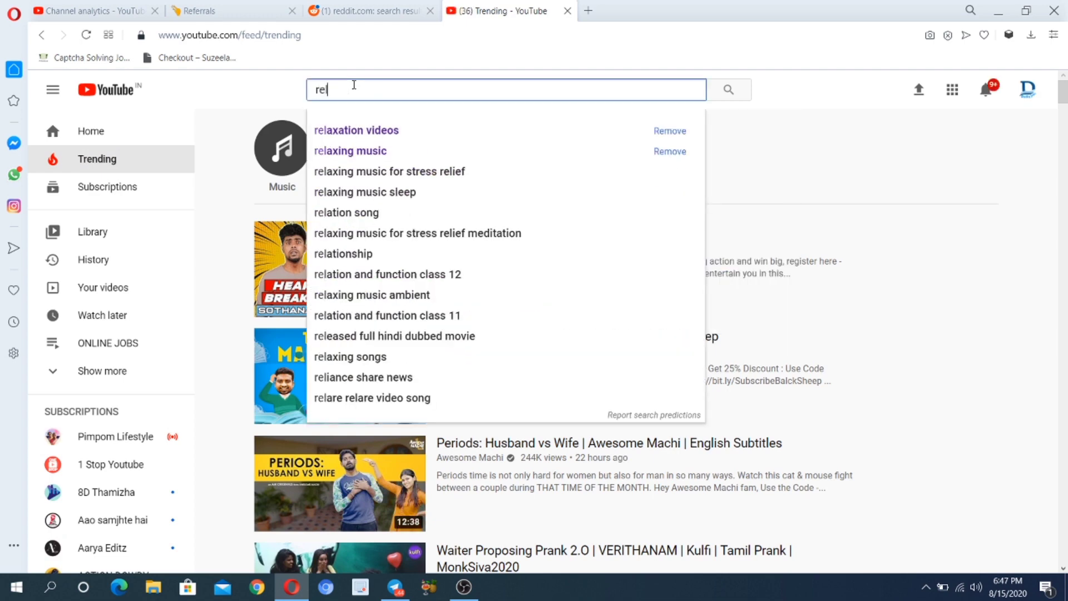
pyautogui.write('lax')
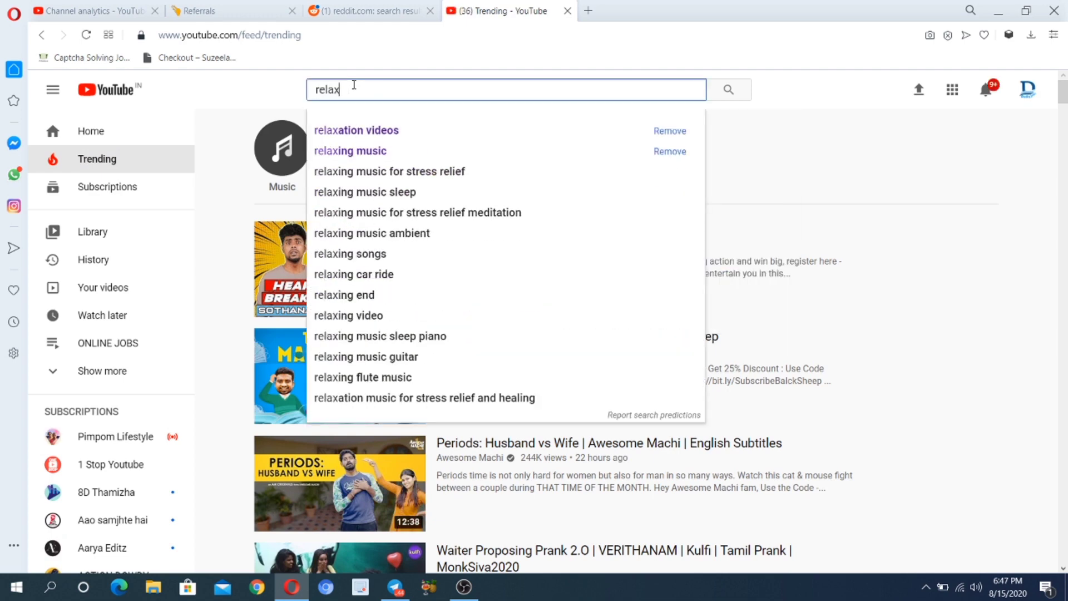
pyautogui.click(366, 132)
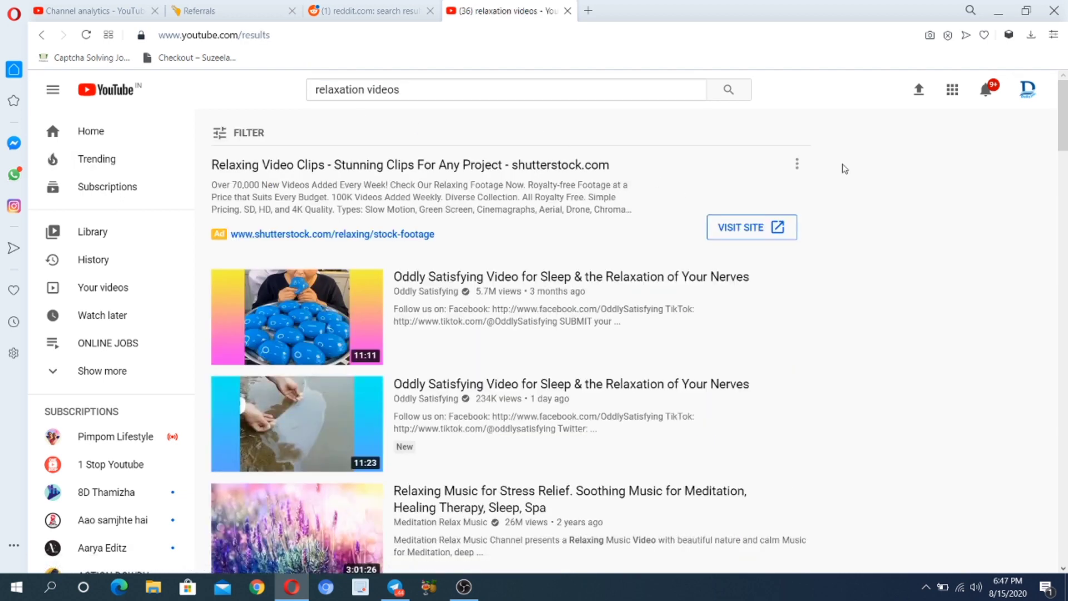
# Browse the results, open the video "Relaxing Sleep Music: Deep Sleeping Music, Relaxing Music, Stress Relief, Meditation Music ★68" and pause playback.
pyautogui.moveTo(1065, 100); pyautogui.dragTo(1064, 139)
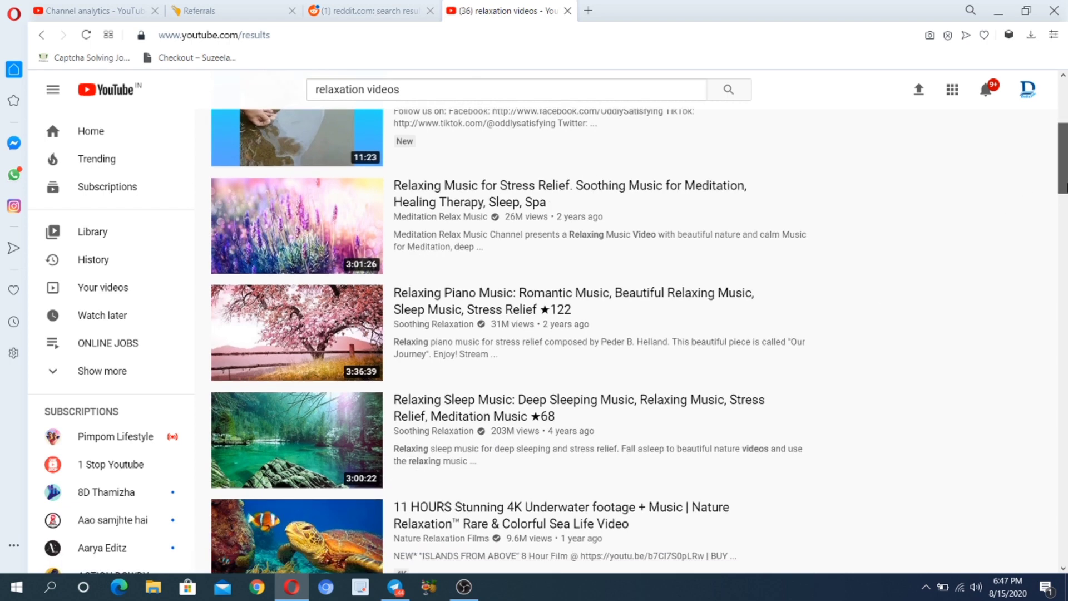
pyautogui.moveTo(1063, 189); pyautogui.dragTo(1066, 213)
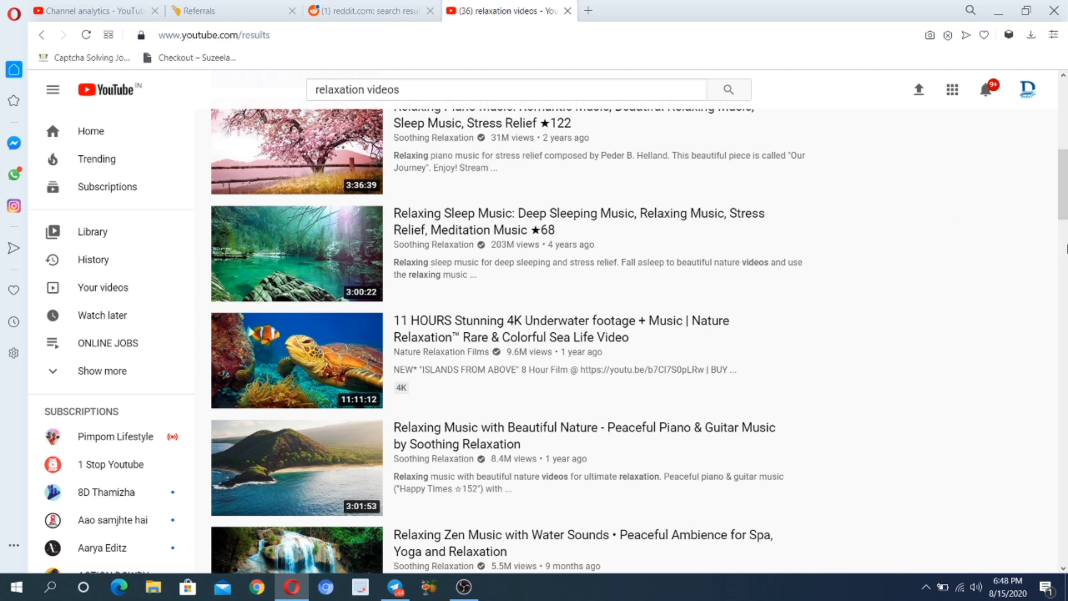
pyautogui.scroll(-1, 1066, 223)
pyautogui.scroll(2, 1066, 222)
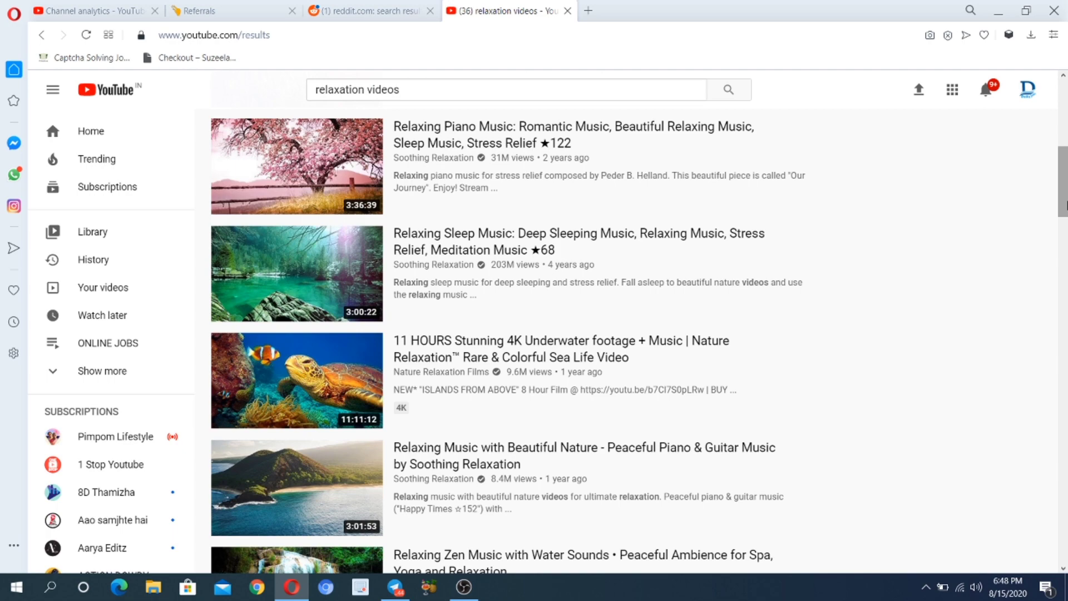
pyautogui.moveTo(1066, 186); pyautogui.dragTo(1066, 218)
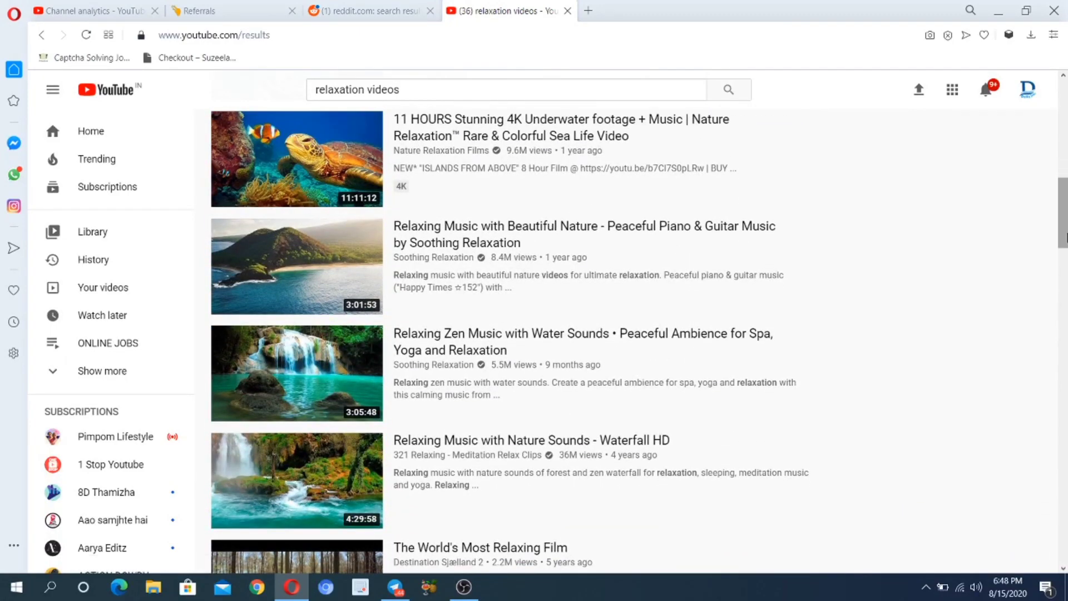
pyautogui.moveTo(1067, 237); pyautogui.dragTo(1066, 192)
pyautogui.click(536, 329)
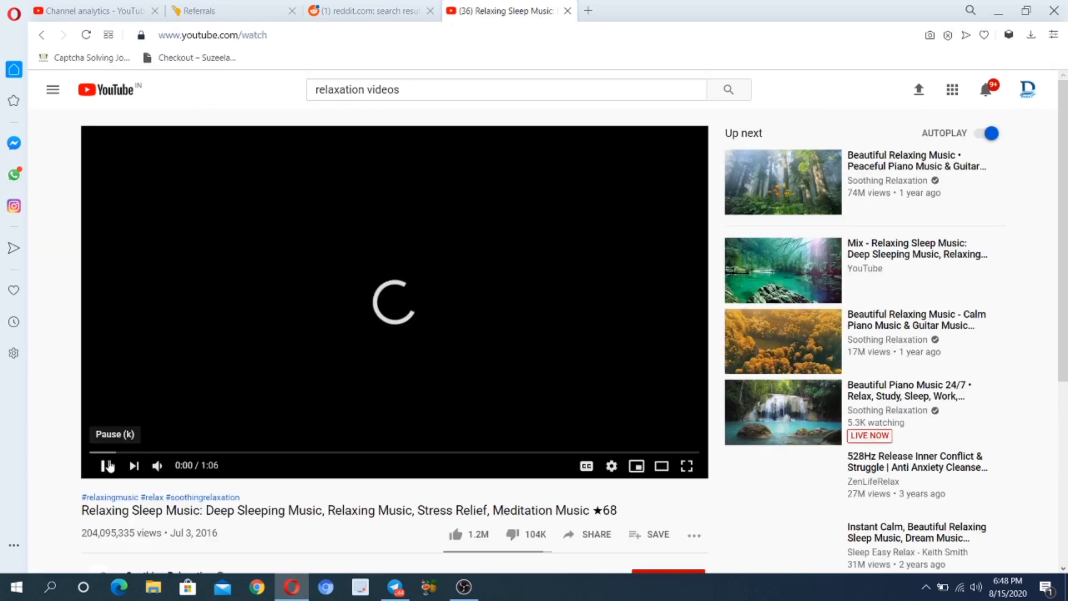
pyautogui.click(108, 466)
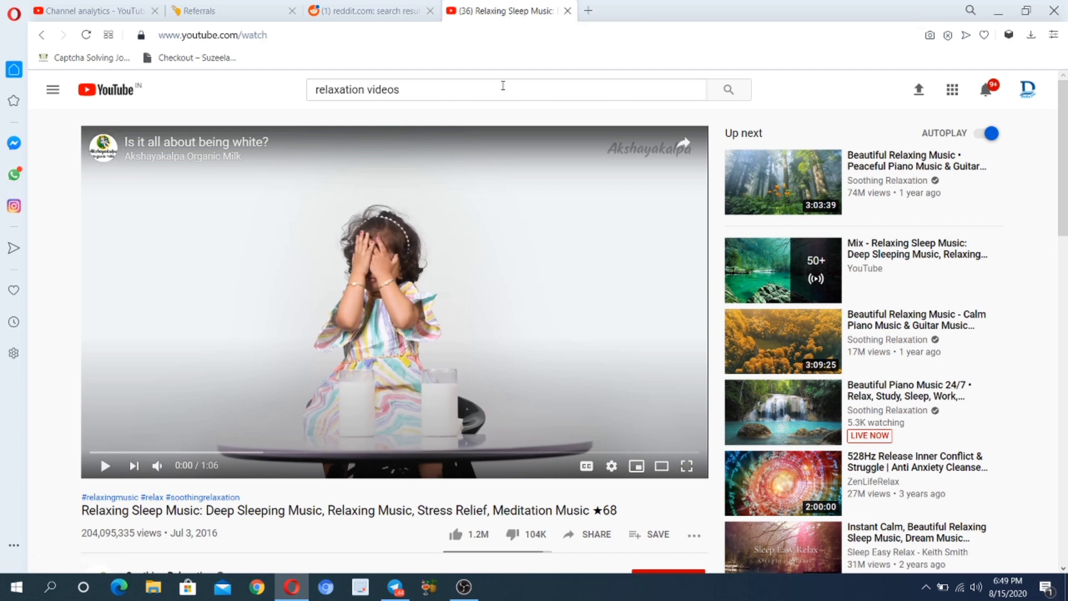
# Copy the full web address of the open Relaxing Sleep Music video.
pyautogui.click(336, 34)
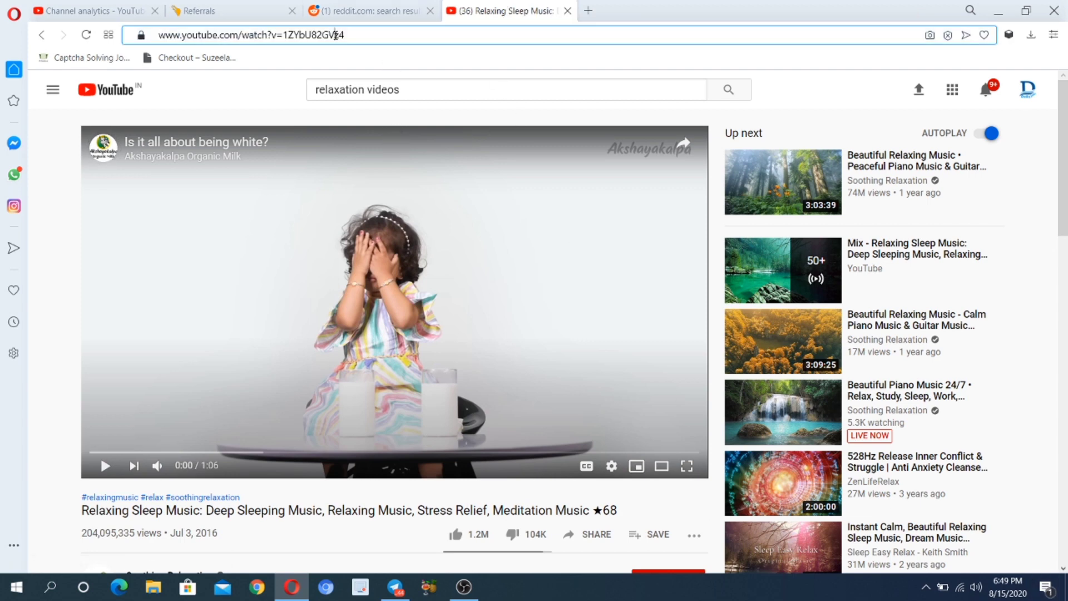
pyautogui.hotkey('ctrl', 'a')
pyautogui.write('https://shrinkme.io/9XqmHF')
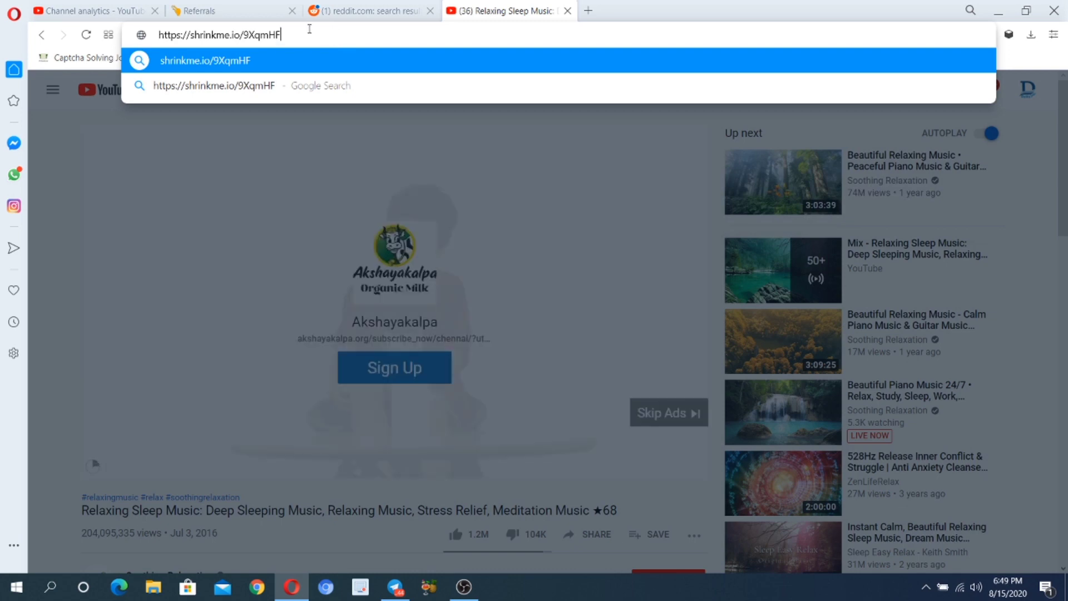
pyautogui.hotkey('ctrl', 'z')
pyautogui.hotkey('ctrl', 'c')
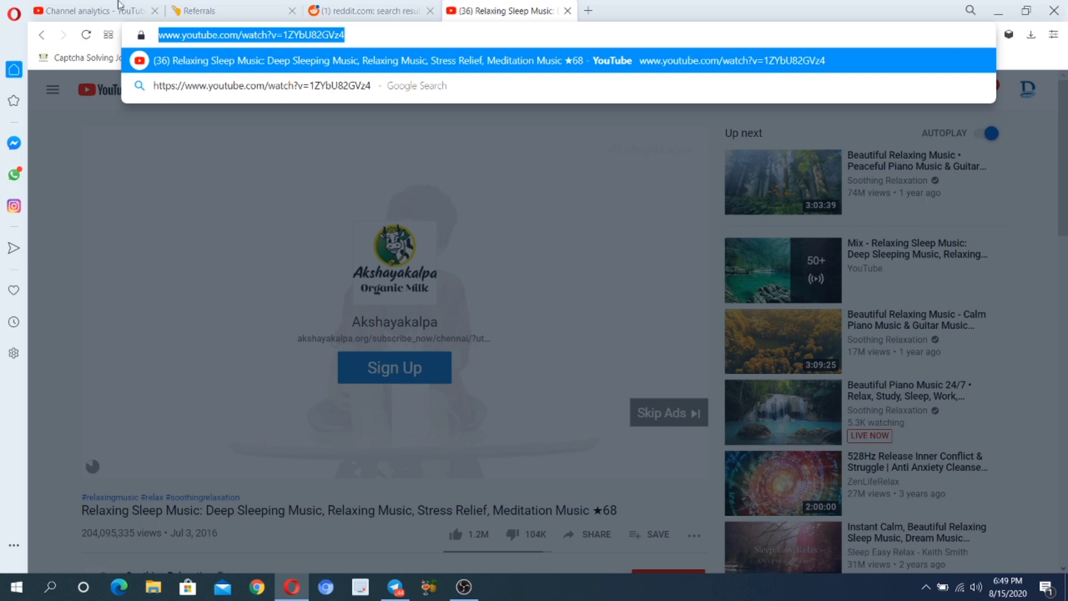
# Return to ShrinkMe.io and shorten the copied YouTube video address, leaving the alias and expiration date empty.
pyautogui.hotkey('ctrl', 'shift', 'Tab')
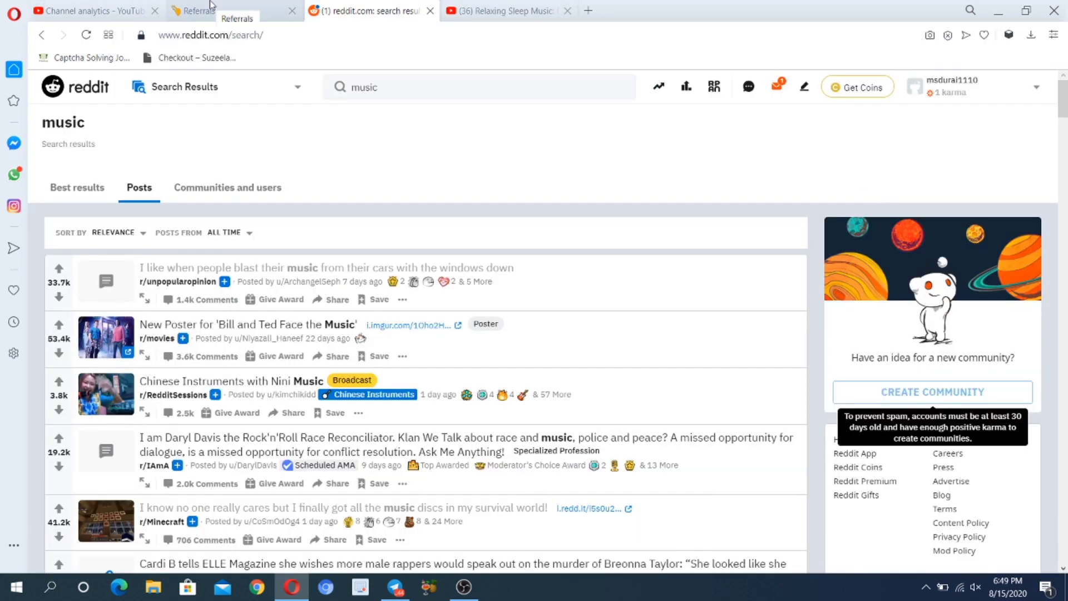
pyautogui.click(447, 6)
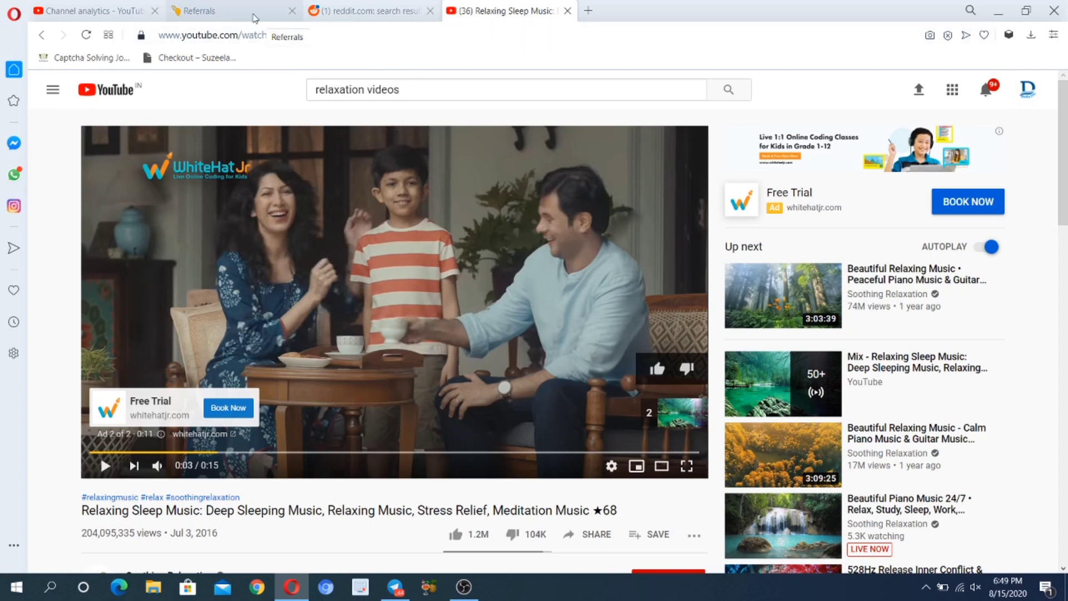
pyautogui.click(249, 16)
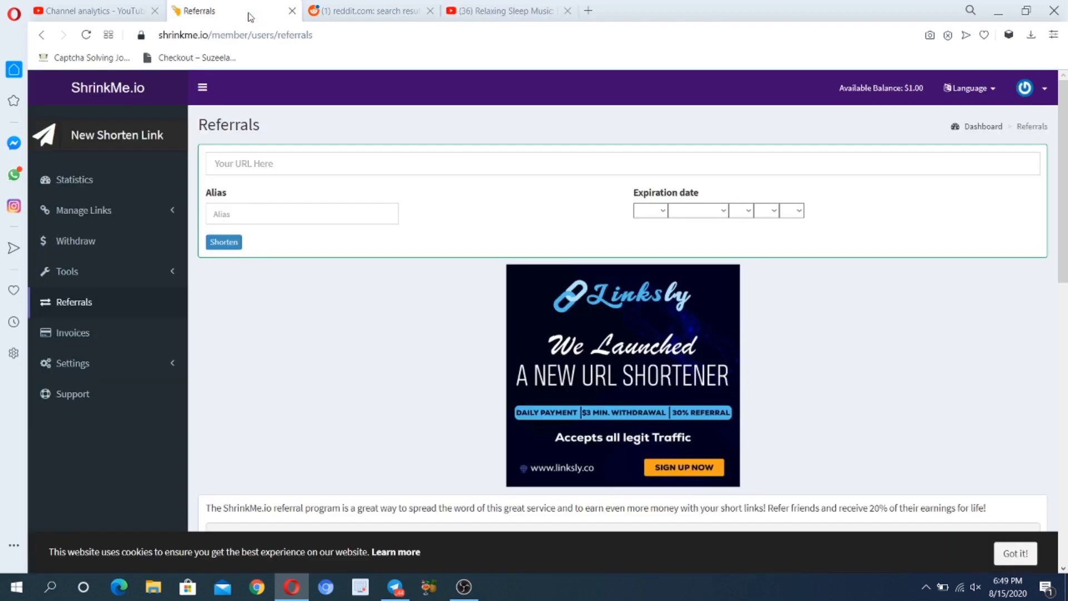
pyautogui.click(263, 163)
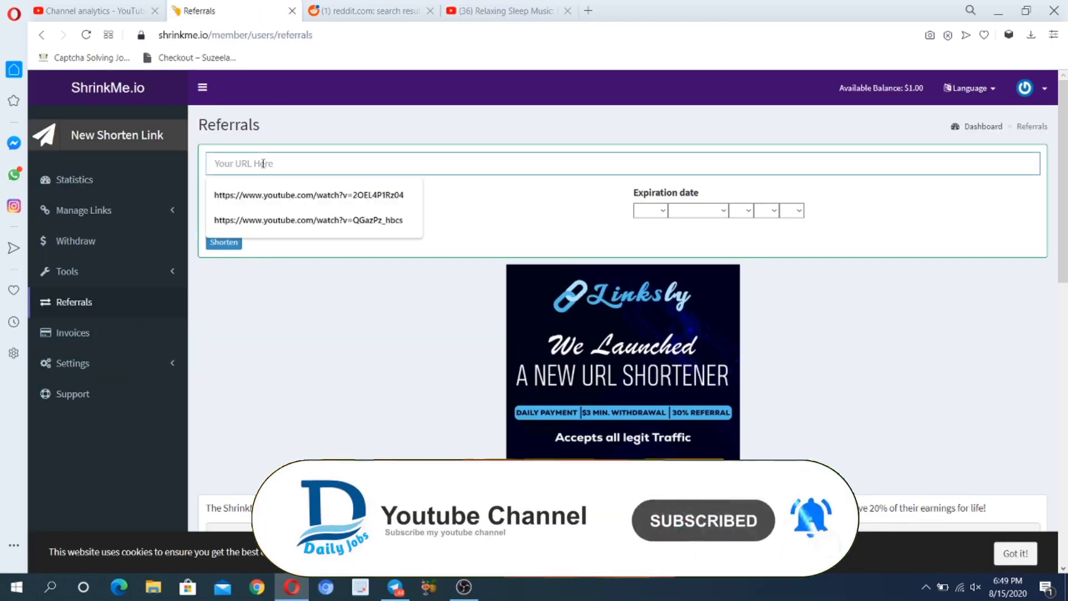
pyautogui.click(143, 150)
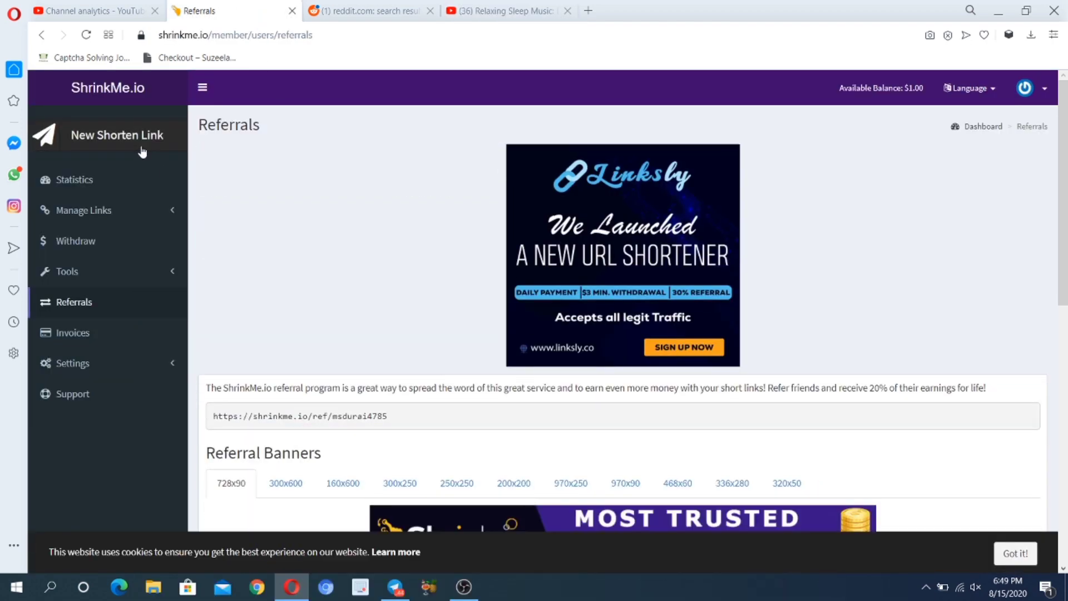
pyautogui.click(143, 150)
pyautogui.click(230, 157)
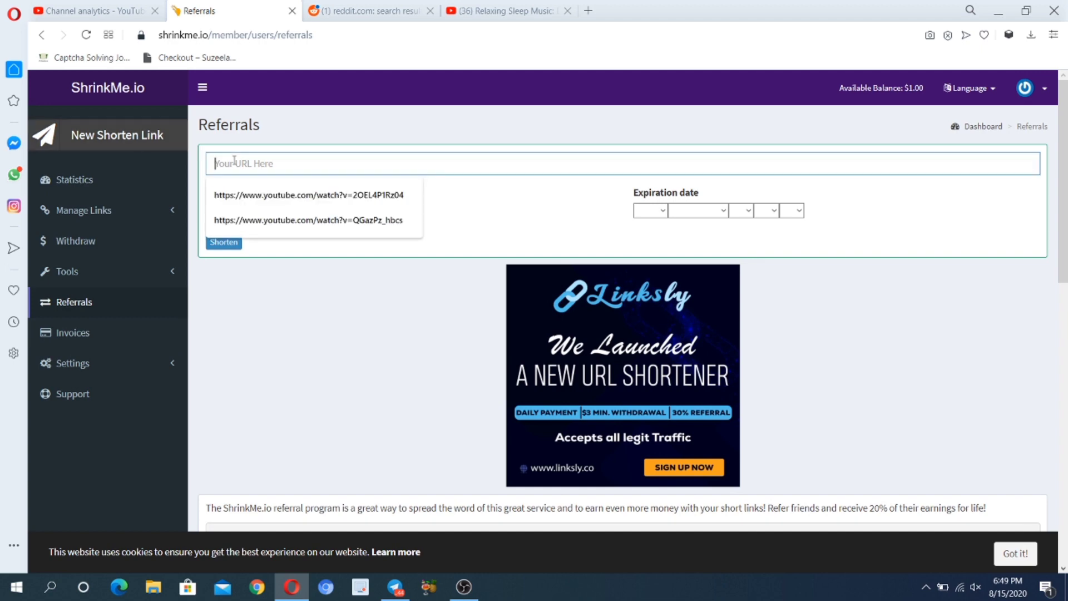
pyautogui.hotkey('ctrl', 'v')
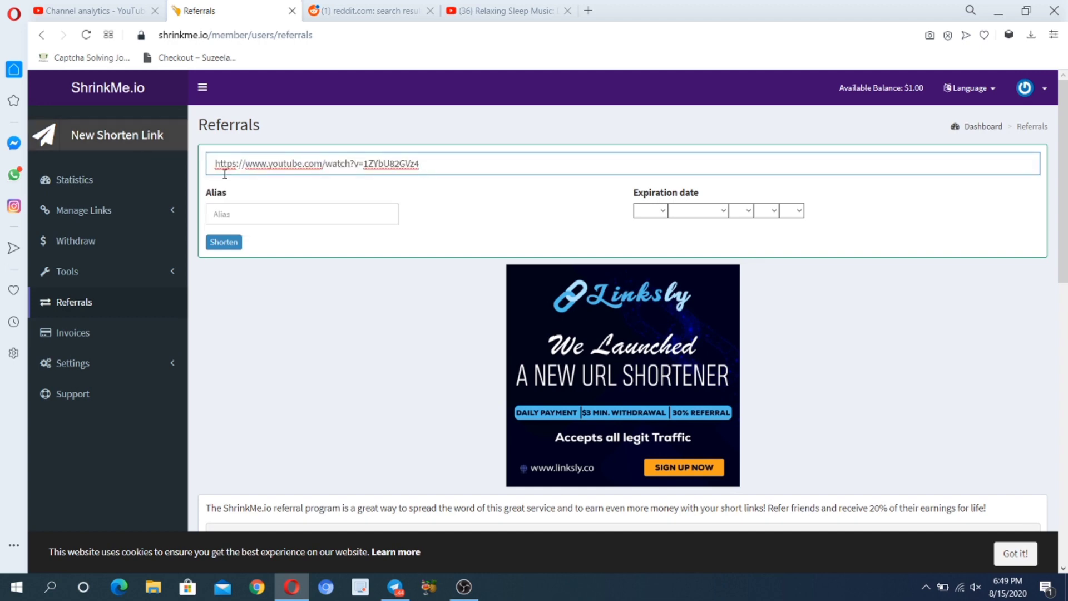
pyautogui.click(233, 243)
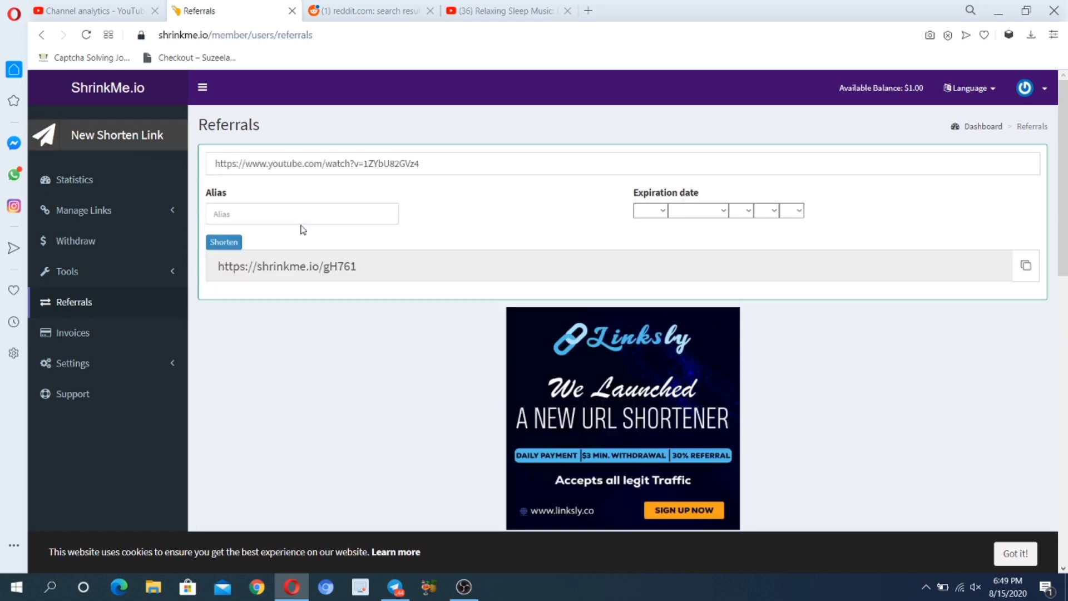
# Copy the newly generated ShrinkMe.io short link to the clipboard.
pyautogui.click(296, 266)
pyautogui.click(260, 245)
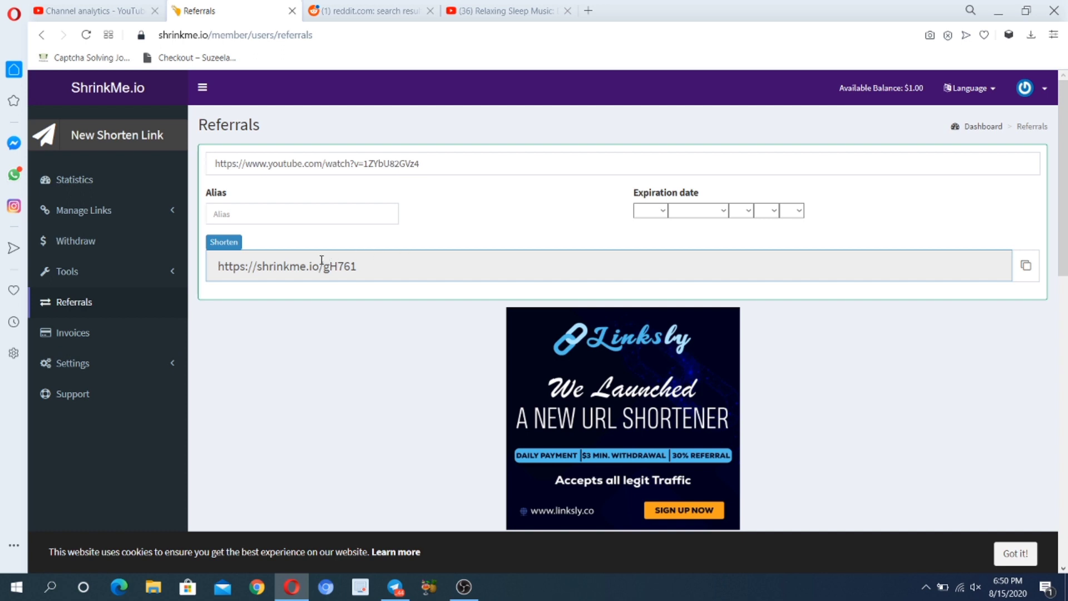
pyautogui.doubleClick(276, 270)
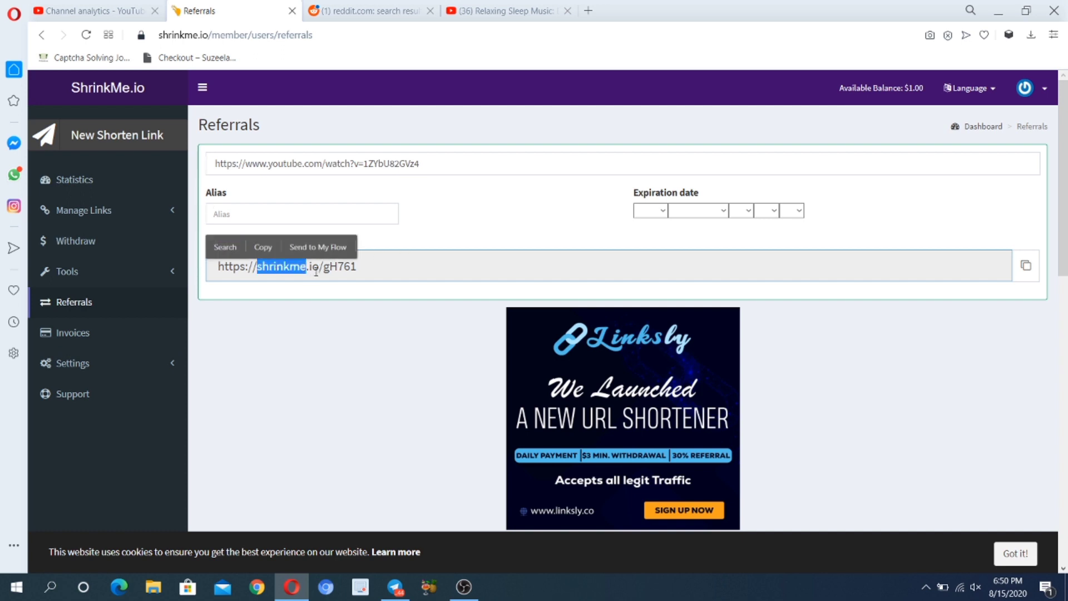
pyautogui.click(413, 272)
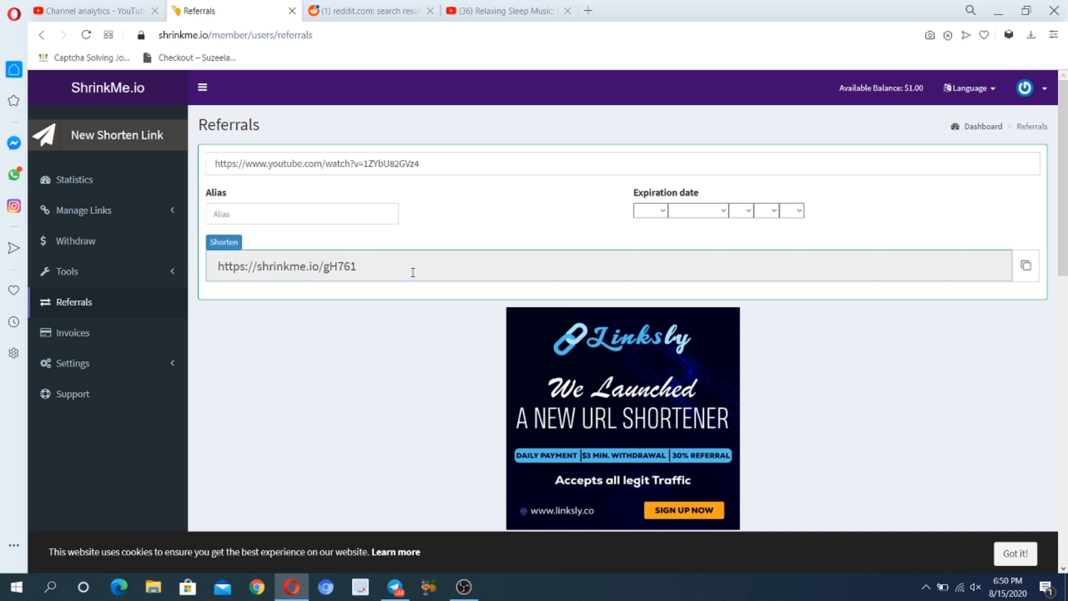
pyautogui.click(1023, 275)
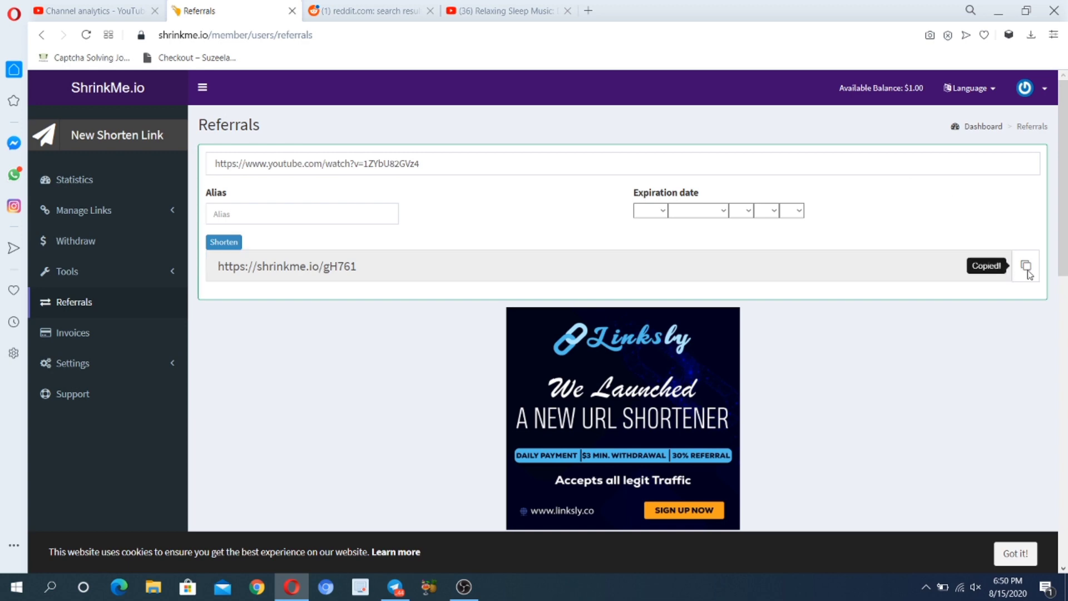
# Switch to Reddit, rerun the search for "music" and join the r/videos community.
pyautogui.click(370, 10)
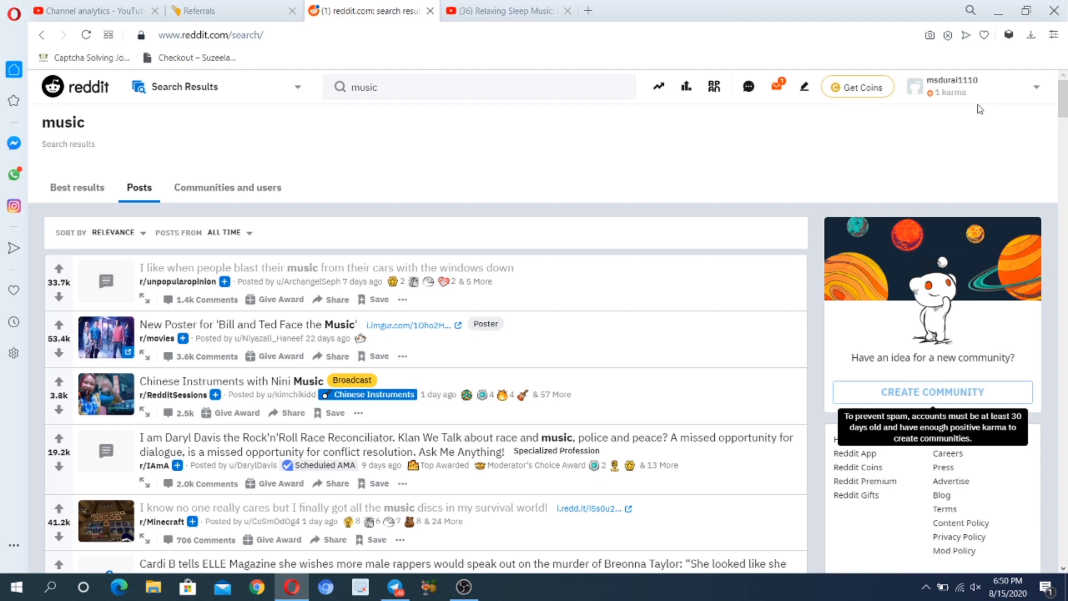
pyautogui.doubleClick(370, 90)
pyautogui.press('Return')
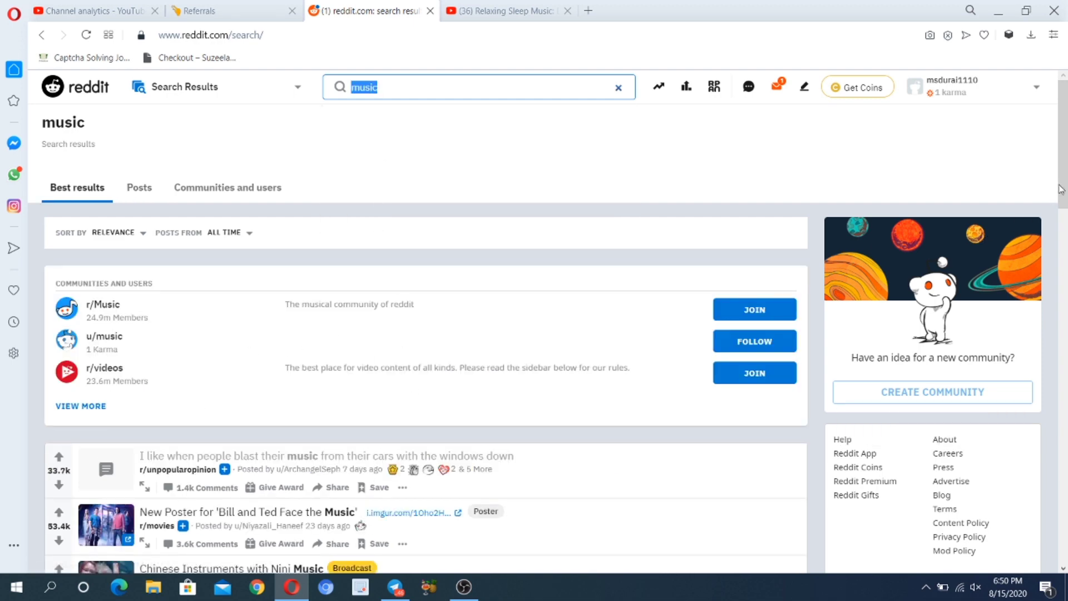
pyautogui.moveTo(1062, 189); pyautogui.dragTo(1062, 210)
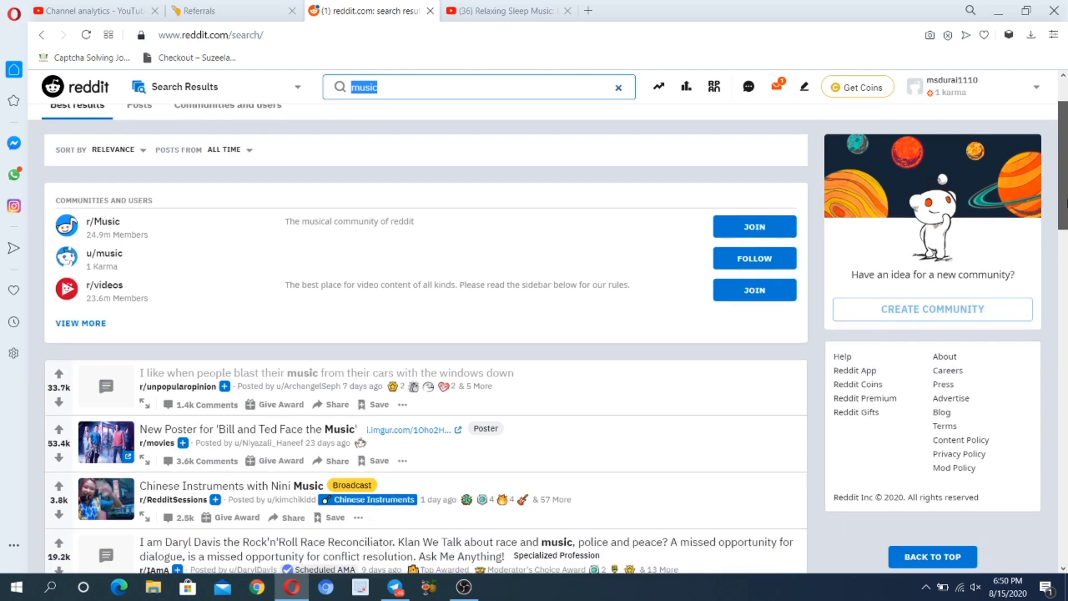
pyautogui.click(776, 303)
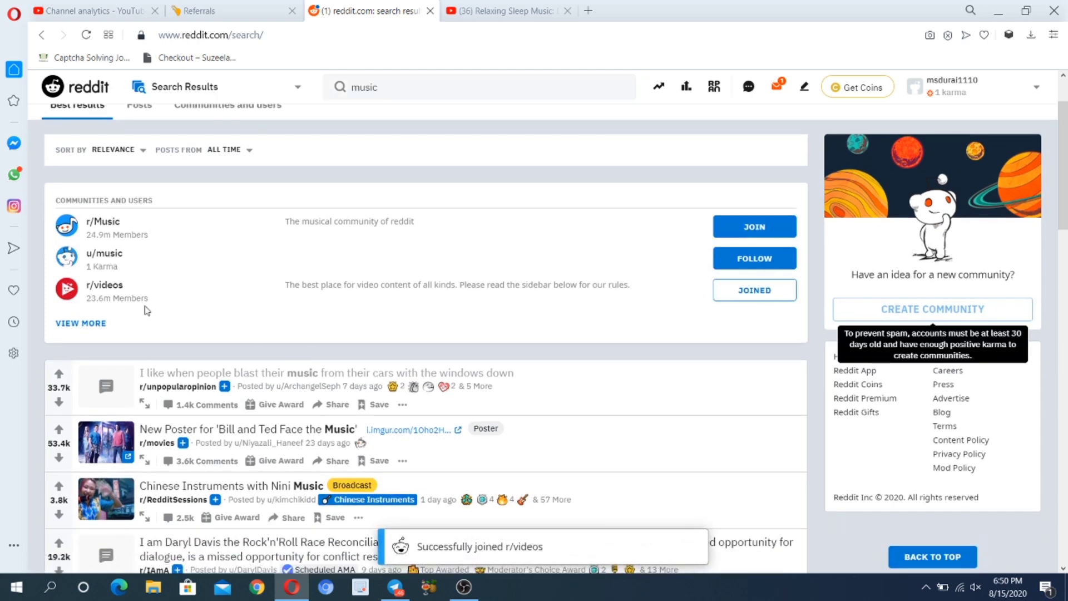
# Open the r/videos community and start a link post titled "YouTube" with the copied ShrinkMe.io short link as its URL.
pyautogui.click(123, 297)
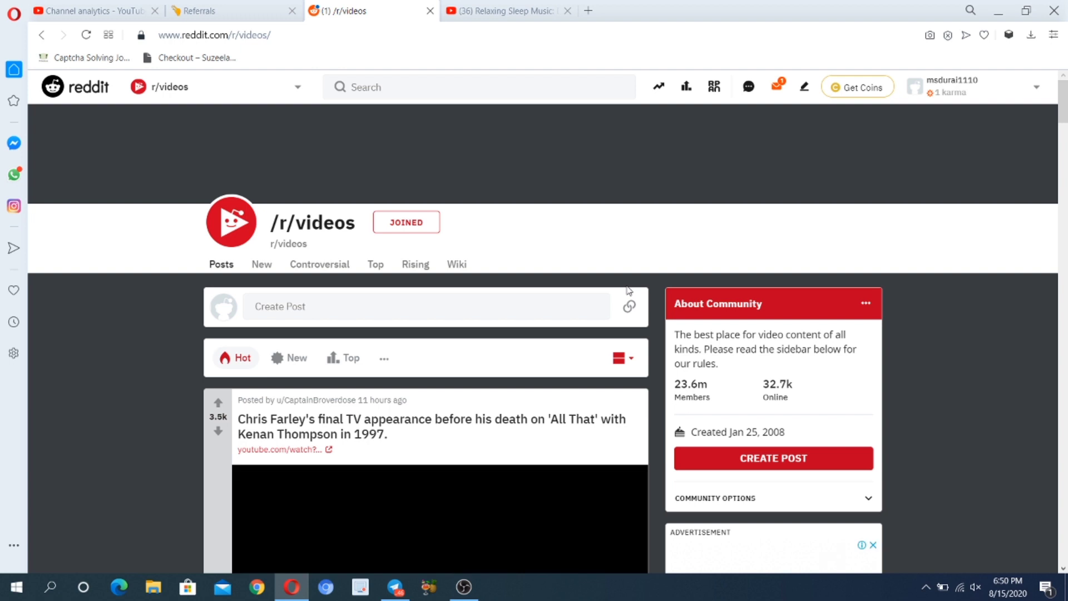
pyautogui.click(293, 307)
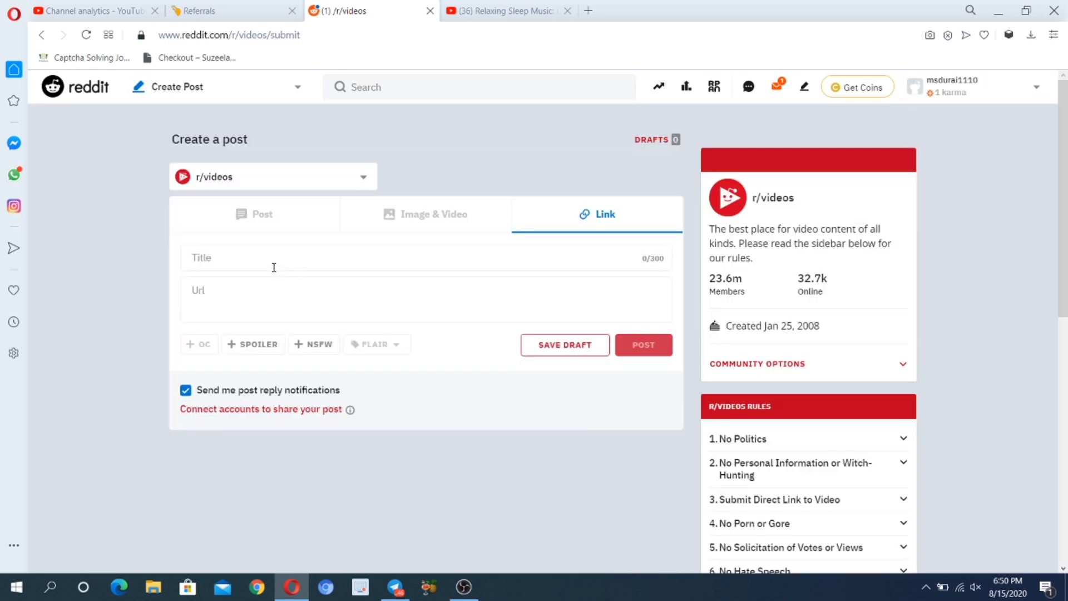
pyautogui.click(258, 290)
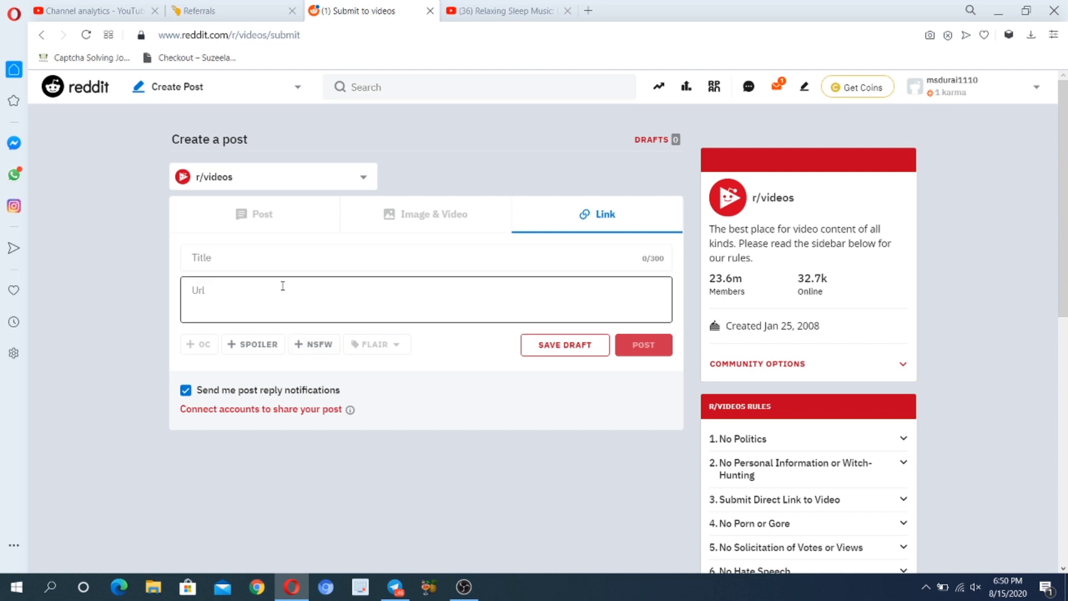
pyautogui.hotkey('ctrl', 'v')
pyautogui.click(294, 260)
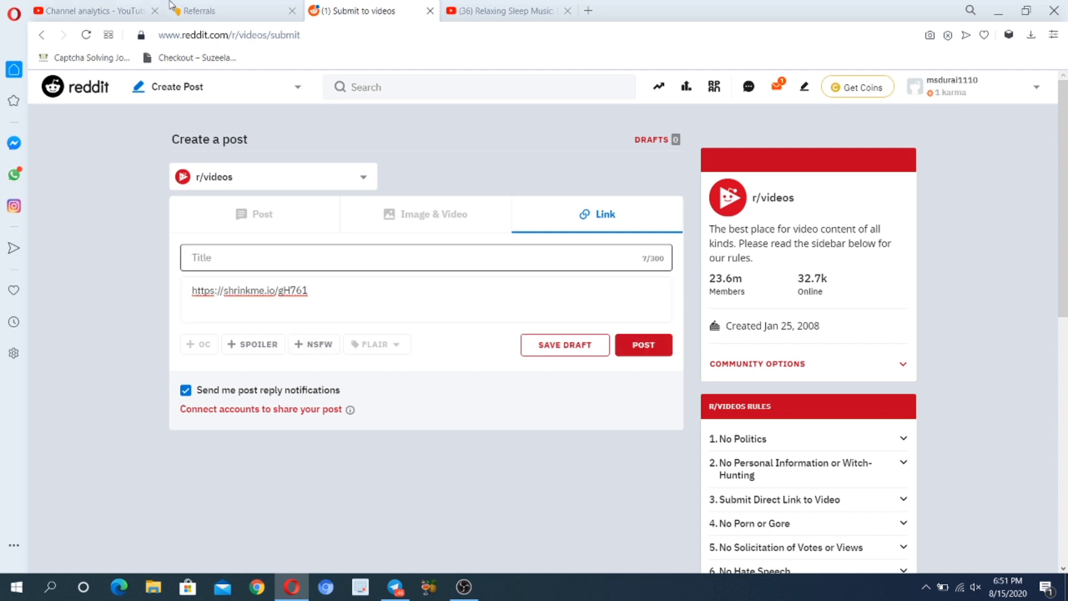
# Close the YouTube Channel analytics page and return to the Reddit post form.
pyautogui.hotkey('ctrl', 'Tab')
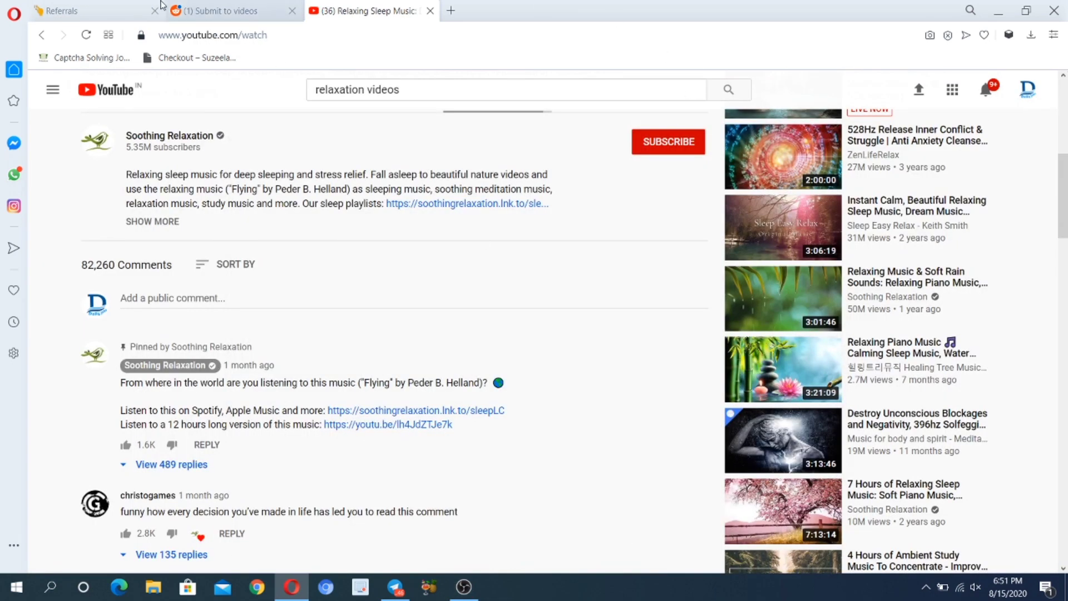
pyautogui.click(161, 5)
pyautogui.click(175, 6)
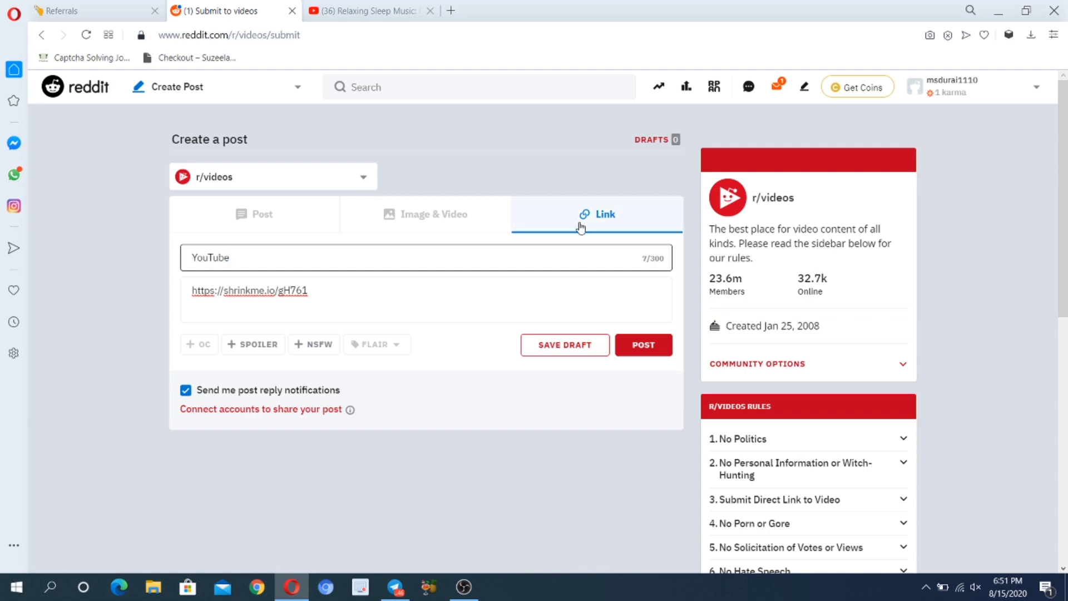
# Look up the Relaxing Sleep Music video's full title on YouTube, then return to the Reddit post form.
pyautogui.click(369, 7)
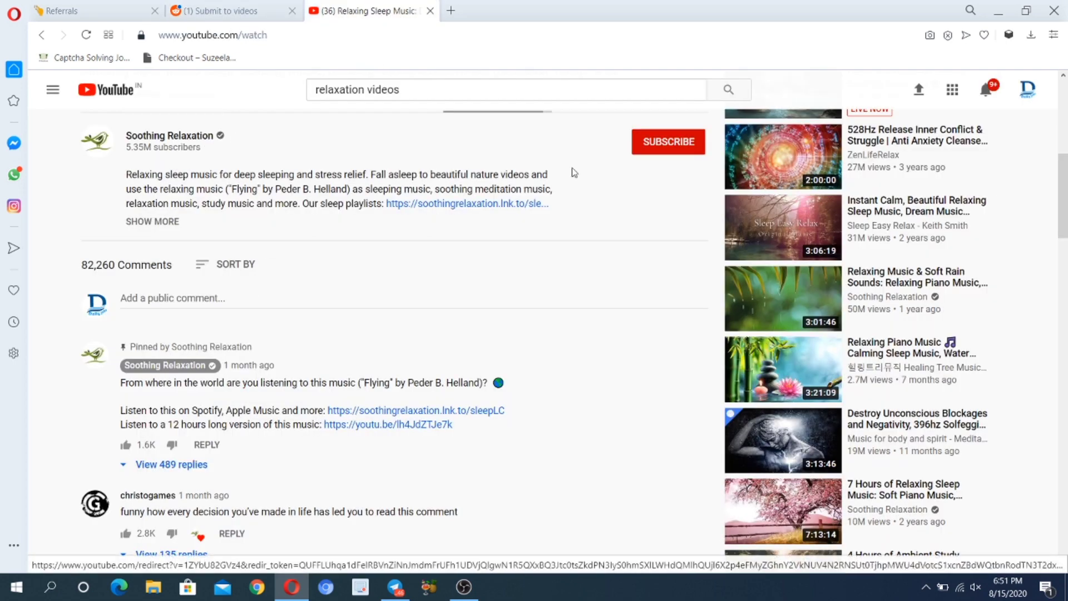
pyautogui.moveTo(1064, 184); pyautogui.dragTo(1066, 128)
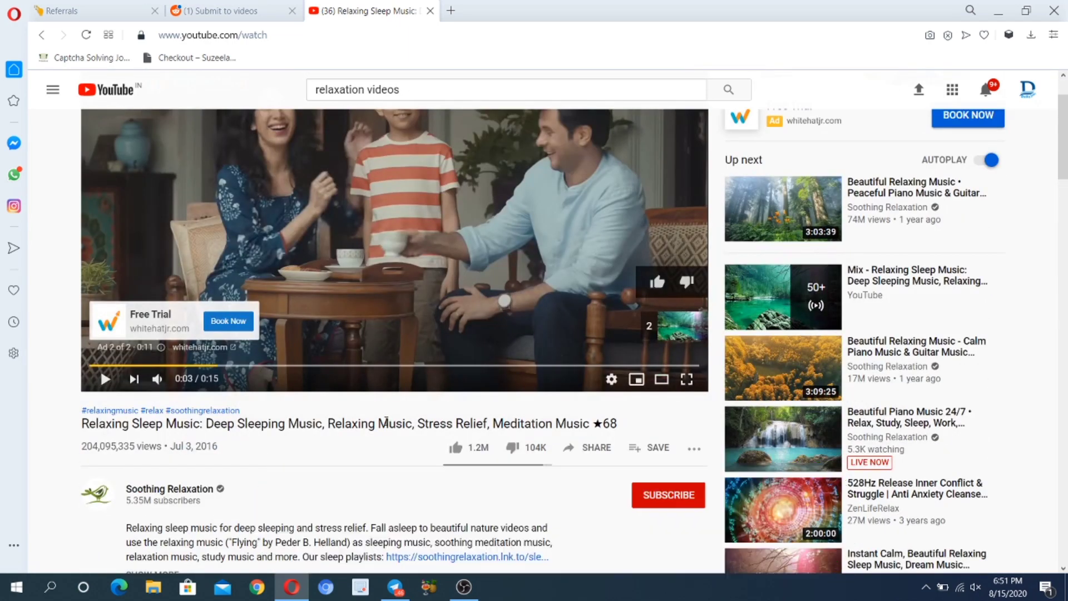
pyautogui.doubleClick(384, 425)
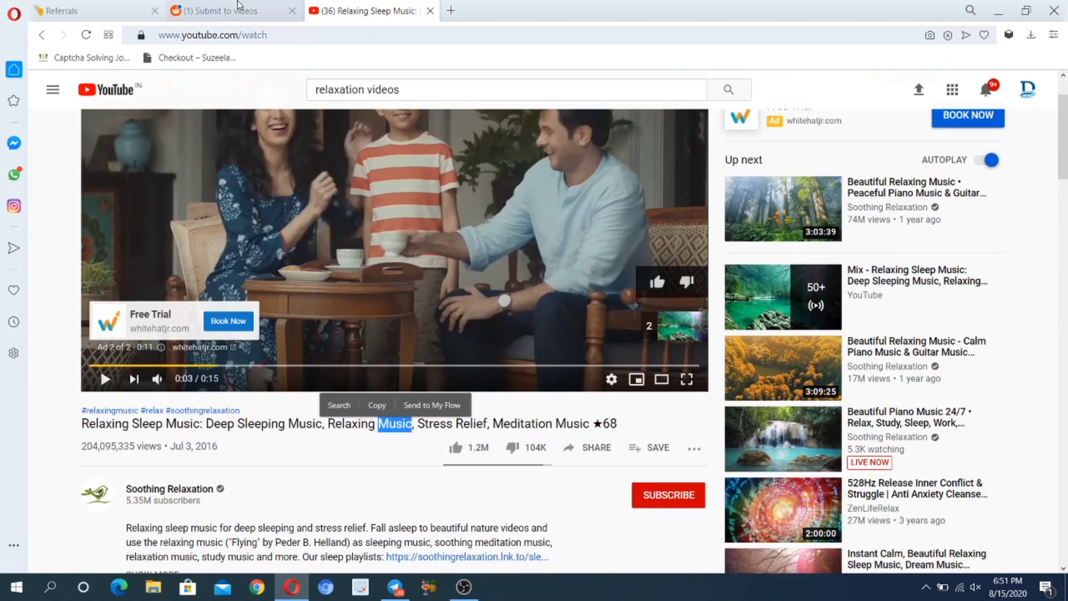
pyautogui.click(241, 9)
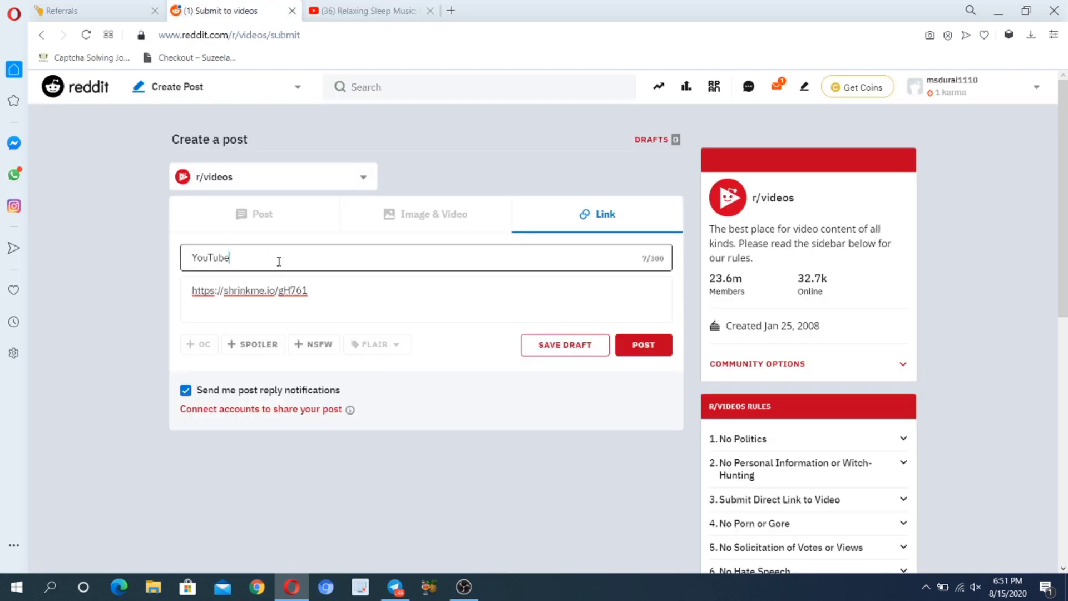
# Try to submit the link post and go back to the r/videos community page.
pyautogui.click(668, 345)
pyautogui.click(49, 35)
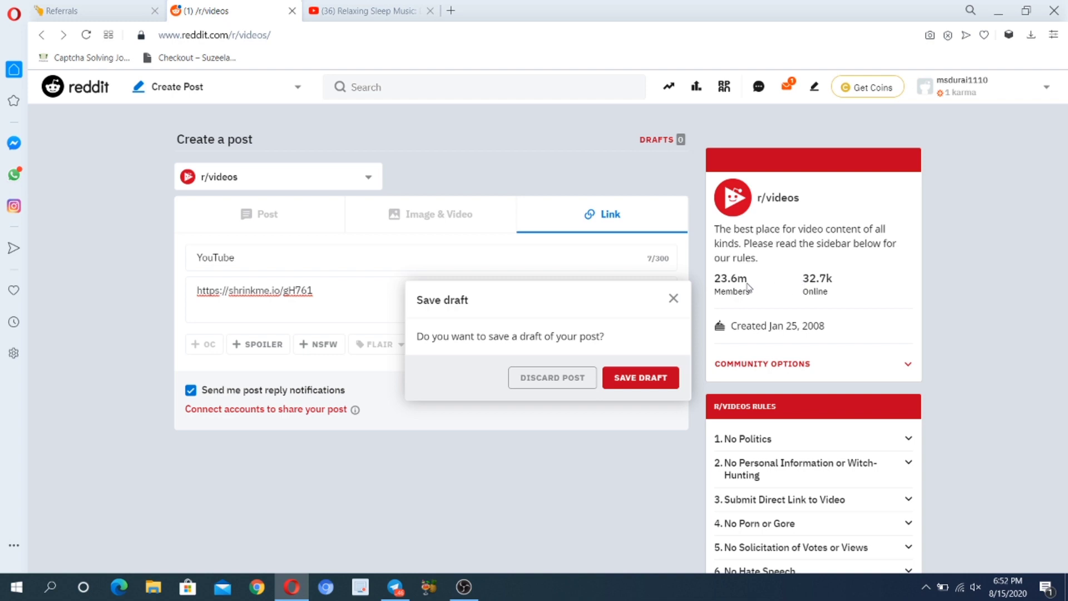
pyautogui.moveTo(746, 285)
pyautogui.moveTo(843, 305)
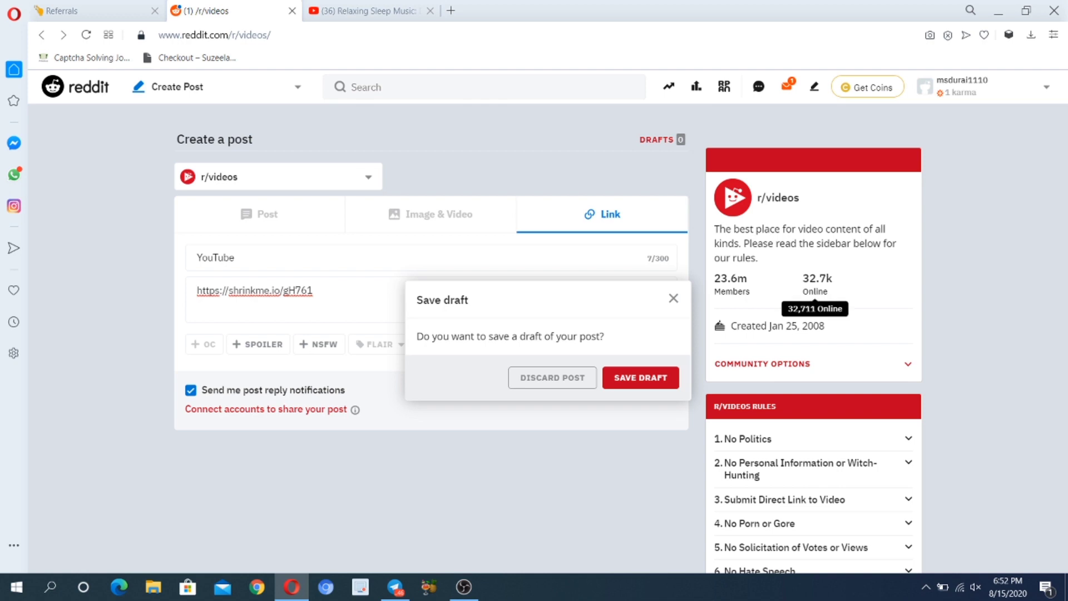
# Switch to ShrinkMe.io and view the account's Withdraw Funds page.
pyautogui.click(122, 8)
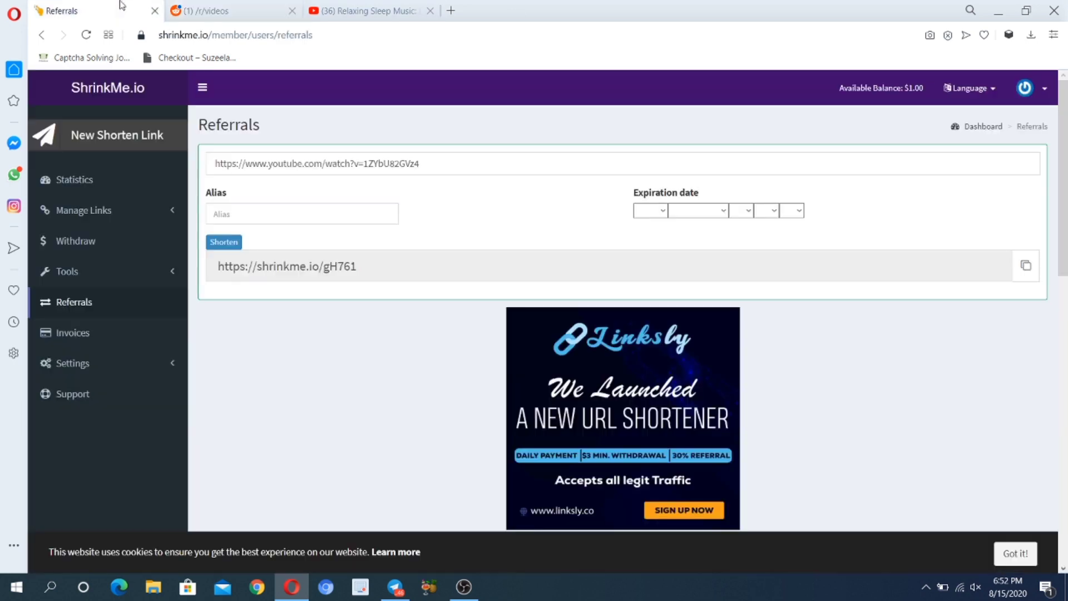
pyautogui.click(93, 241)
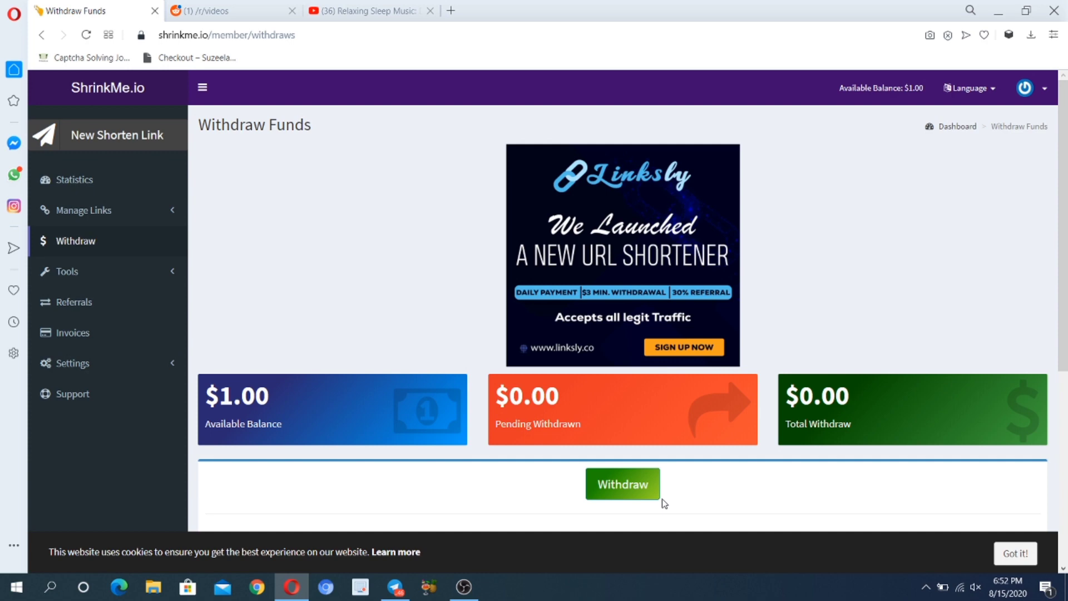
# Return to the Reddit post and dismiss the save-draft prompt without saving or discarding the post.
pyautogui.click(356, 7)
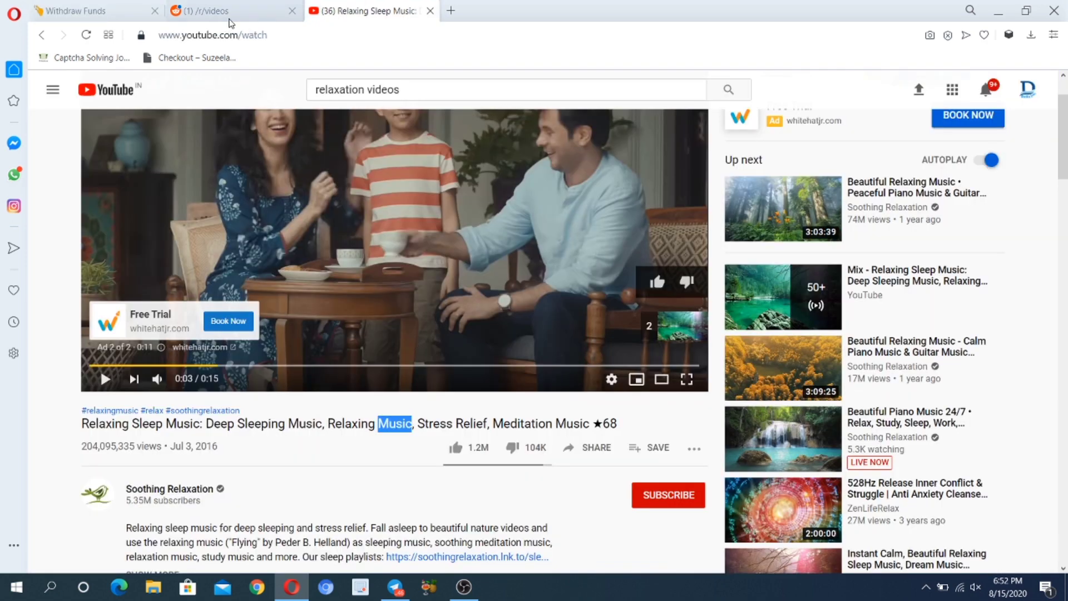
pyautogui.click(228, 17)
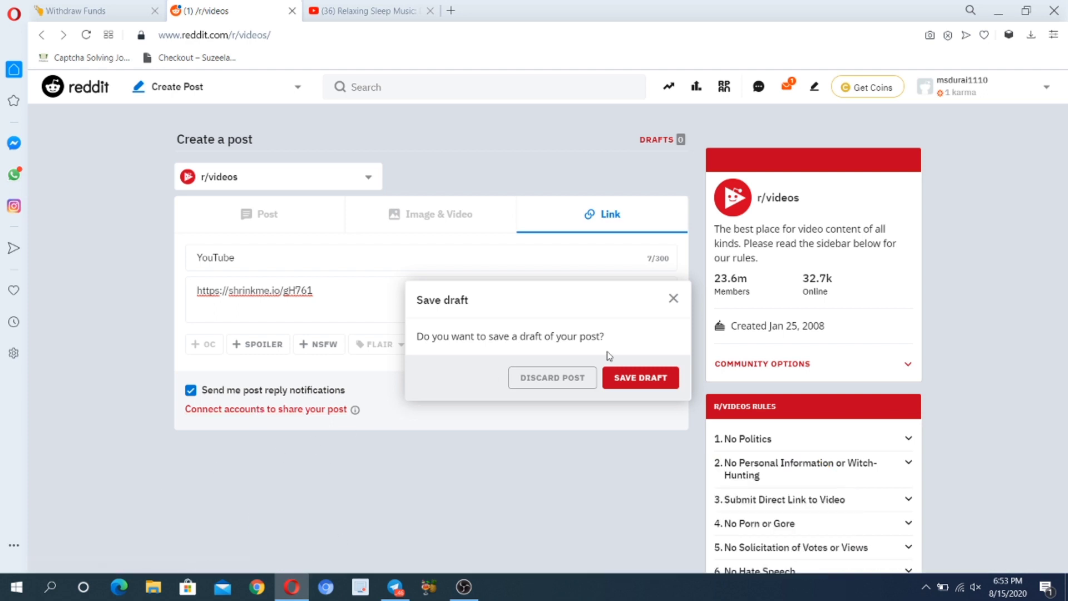
pyautogui.click(674, 301)
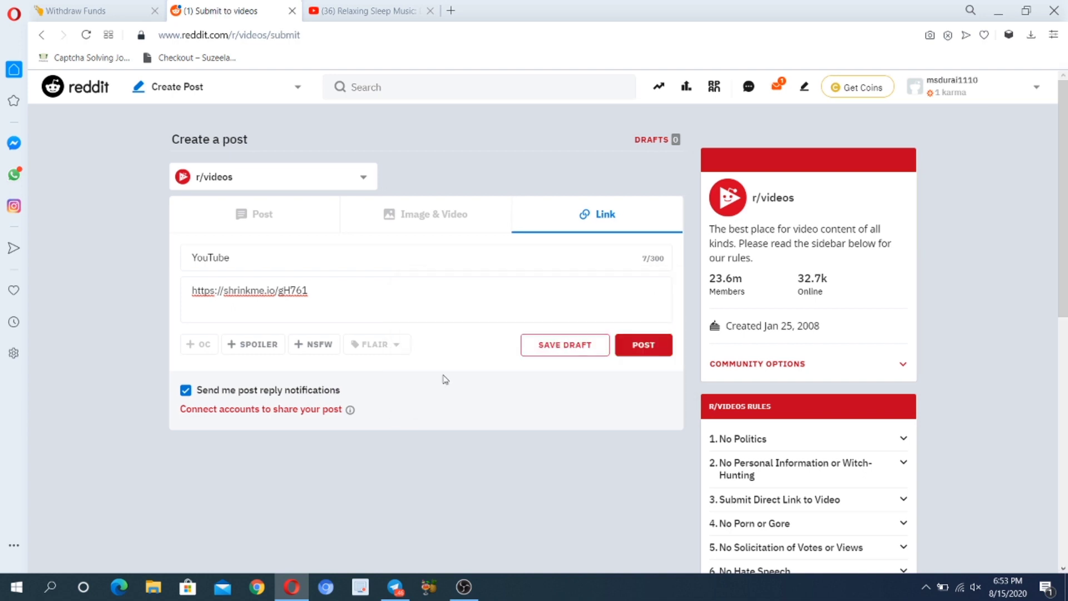